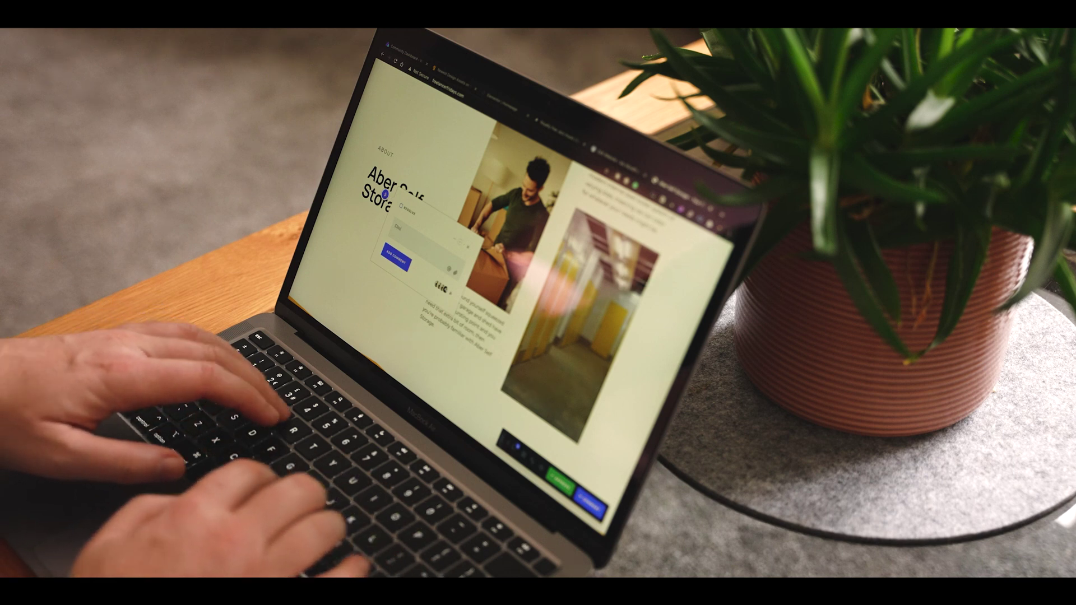
Enter the comment 'Close up the sling text here' and select the 'Our Storage Solutions' heading.
type("Close up the sl")
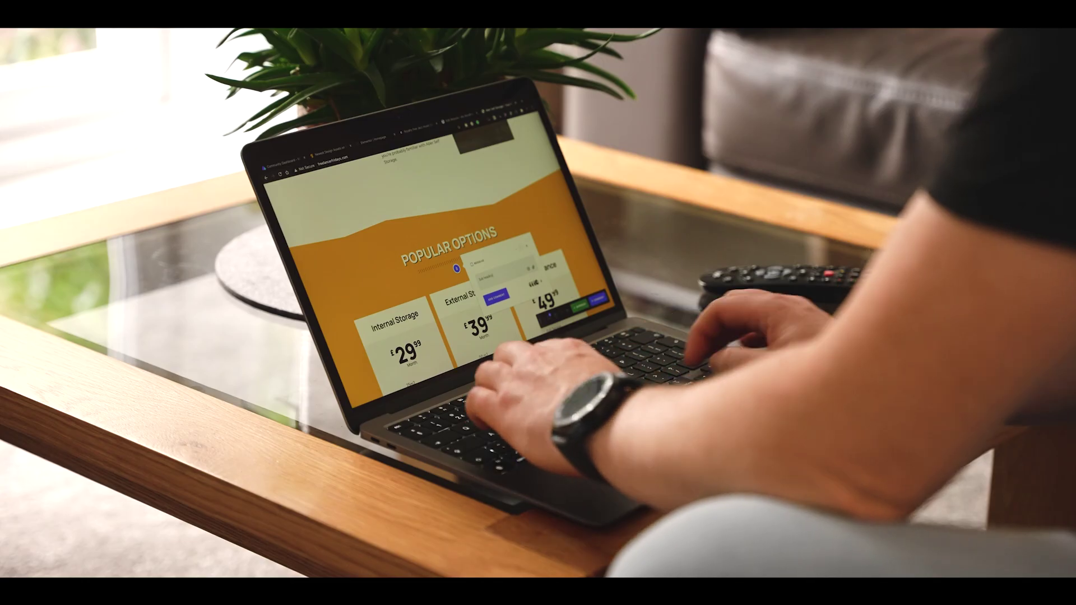
type("ing text")
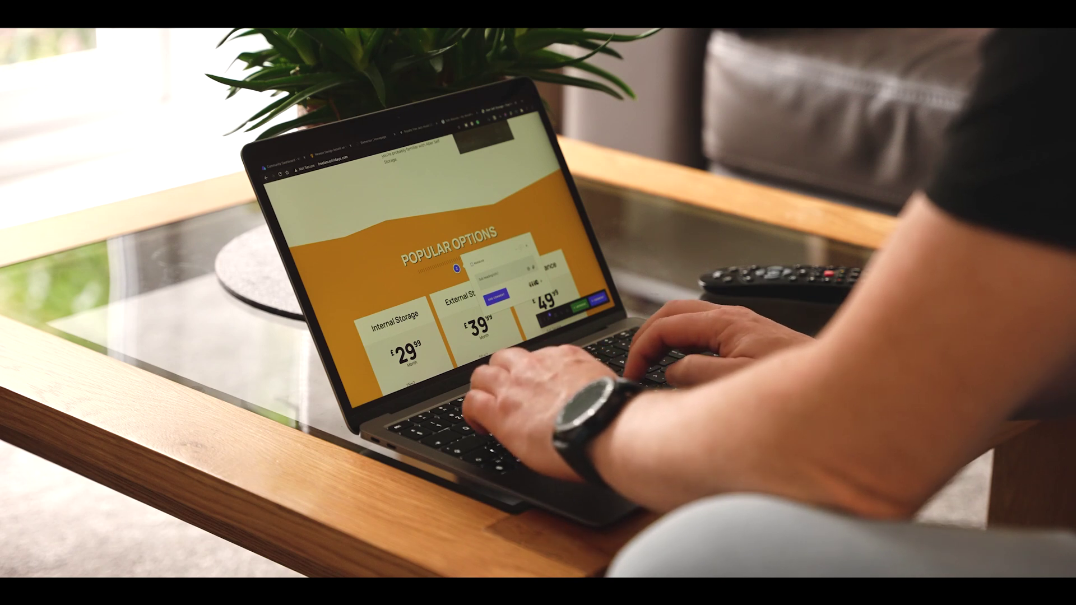
type(" here")
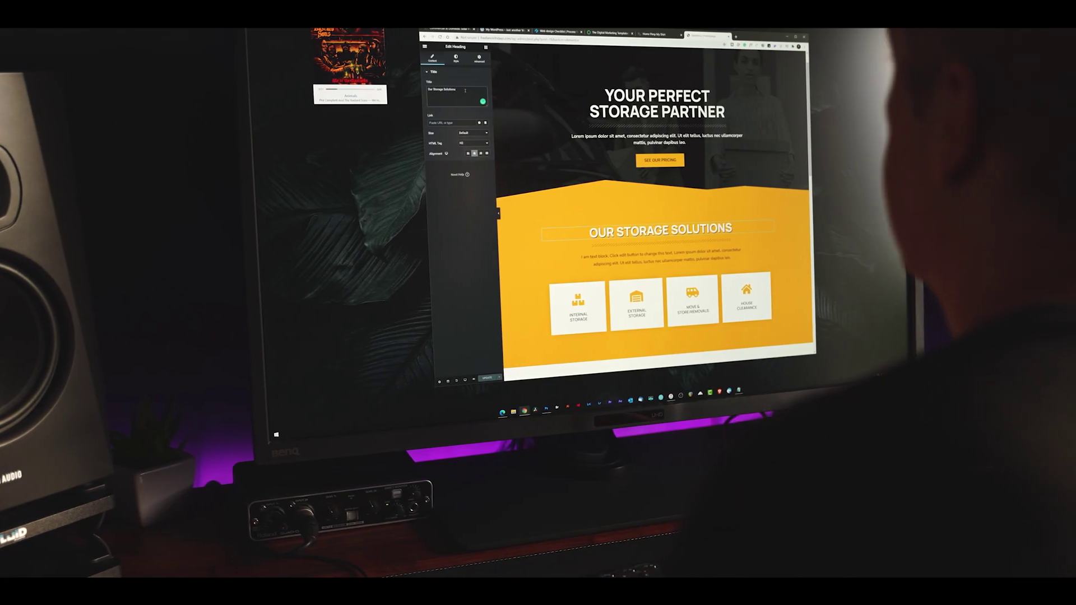
left_click_drag(475, 90, 433, 90)
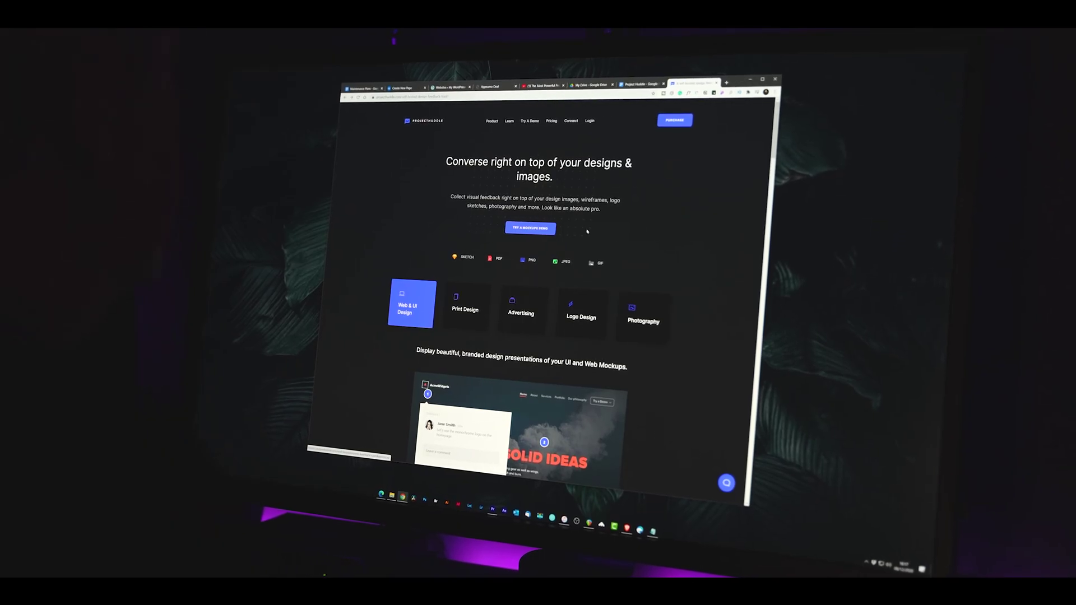
Scroll down the ProjectHuddle Websites list to find the remaining website project.
scroll(585, 322, "down", 2)
scroll(664, 266, "down", 2)
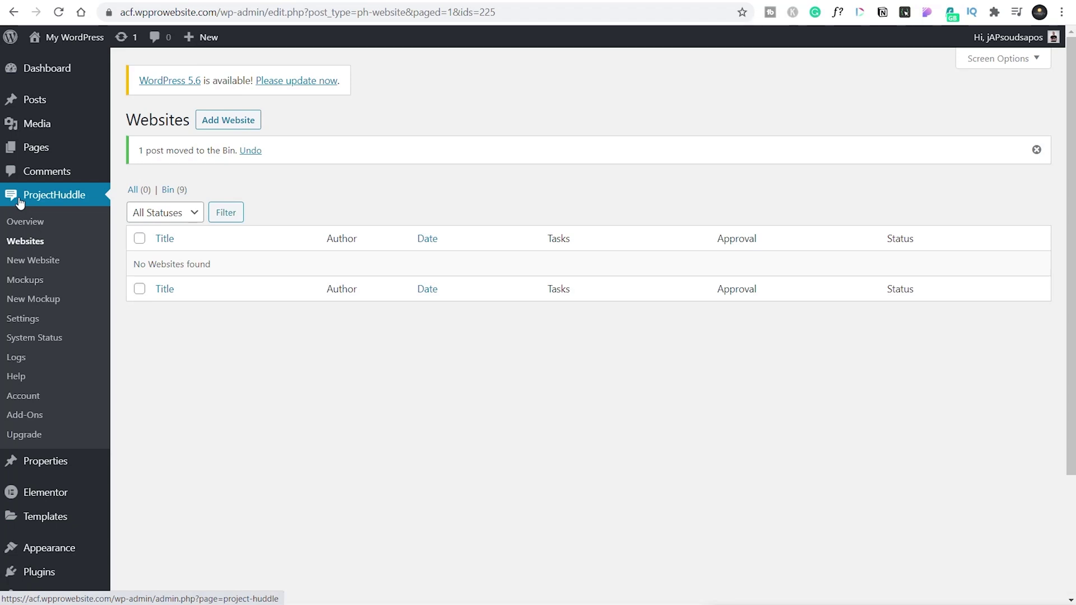
Start a new ProjectHuddle website and title it 'Landing Page'.
left_click(32, 261)
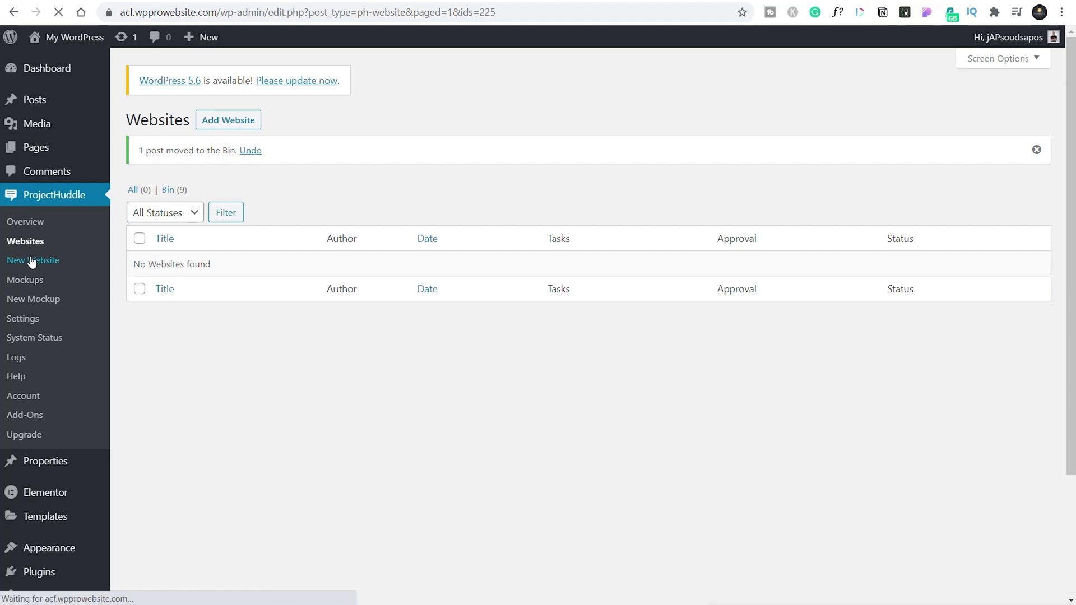
left_click_drag(209, 155, 117, 165)
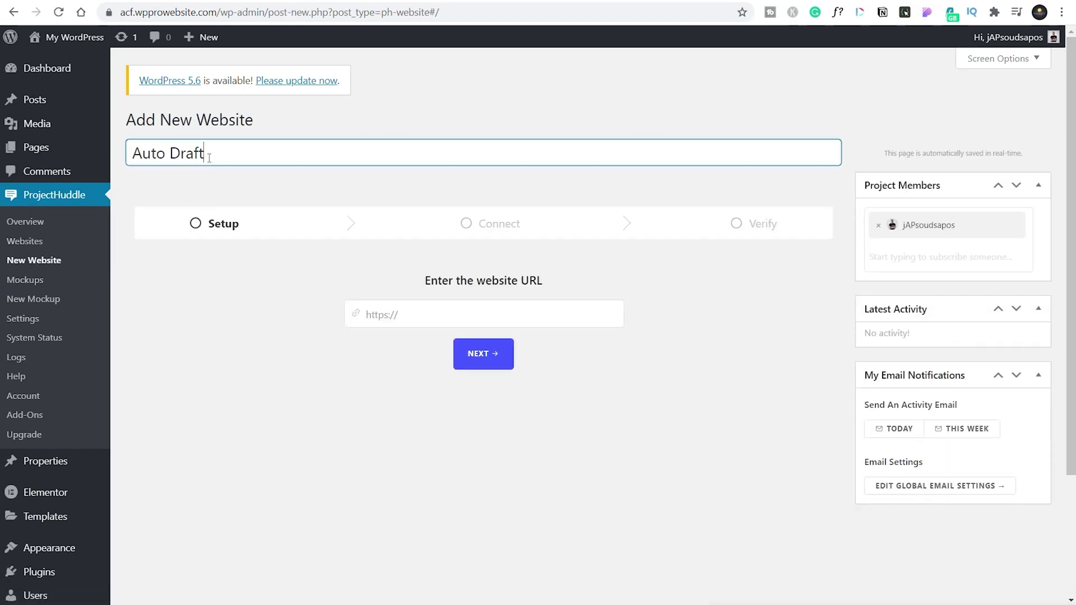
type("Landing")
type(" Page")
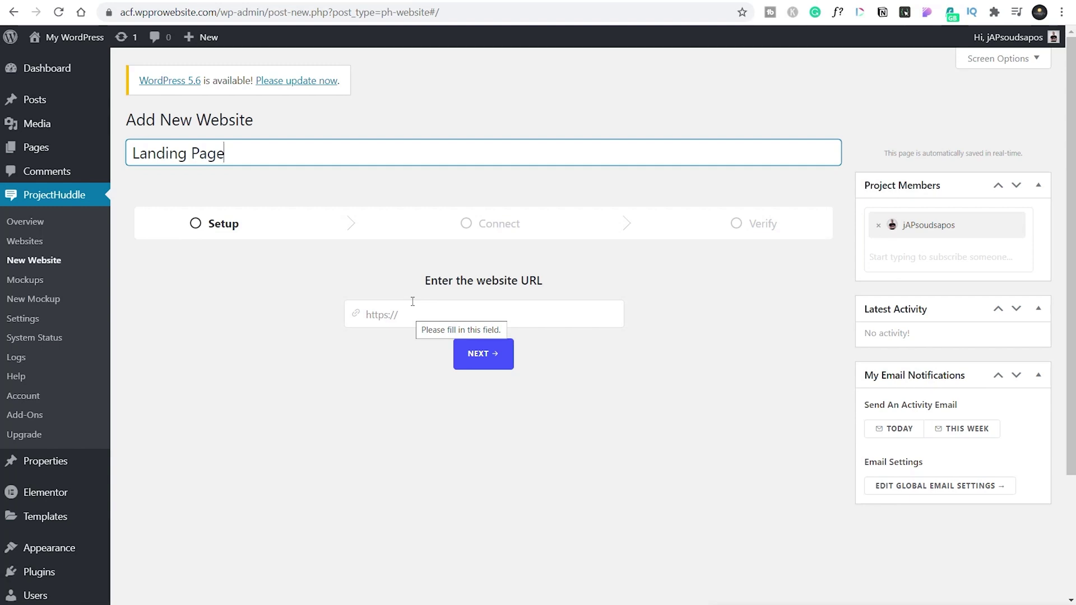
Put the Swipe Pages landing page address into the URL field and continue to Connect.
key("ctrl+Tab")
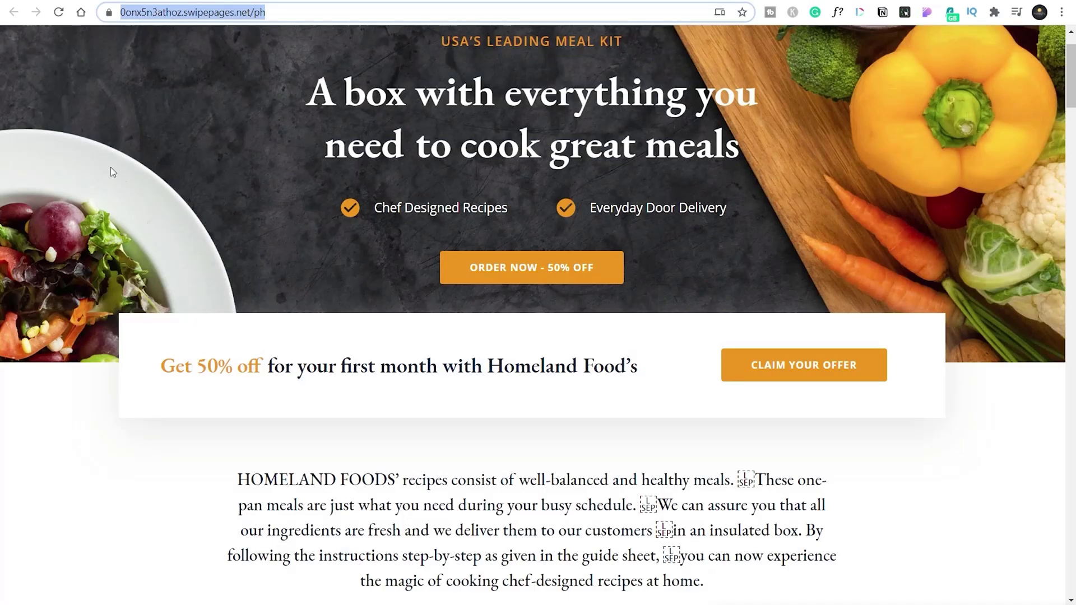
right_click(218, 14)
left_click(252, 111)
key("ctrl+Tab")
left_click(393, 318)
right_click(392, 319)
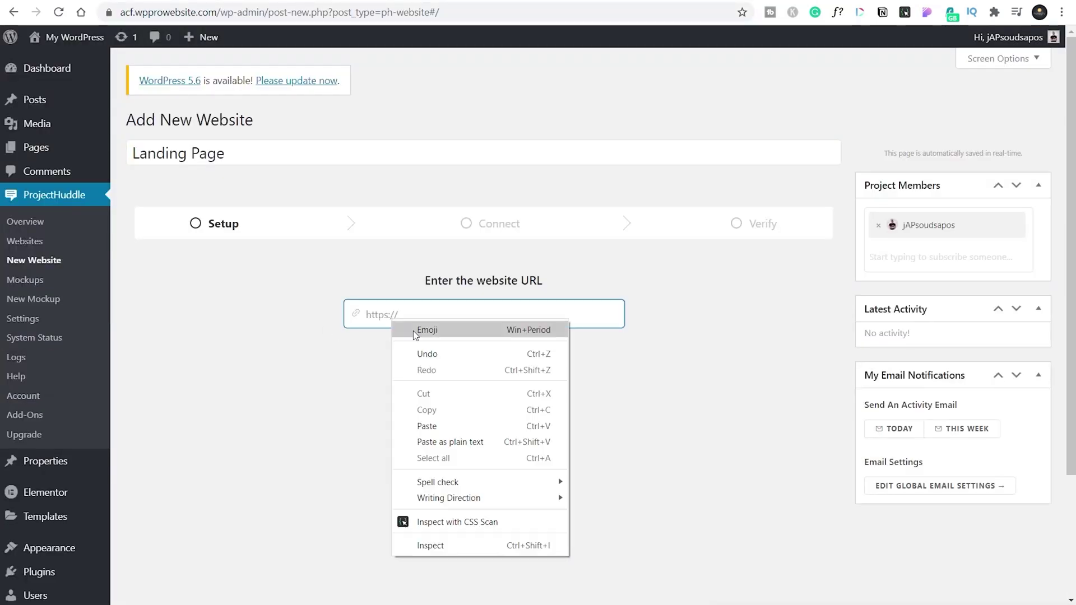
left_click(435, 427)
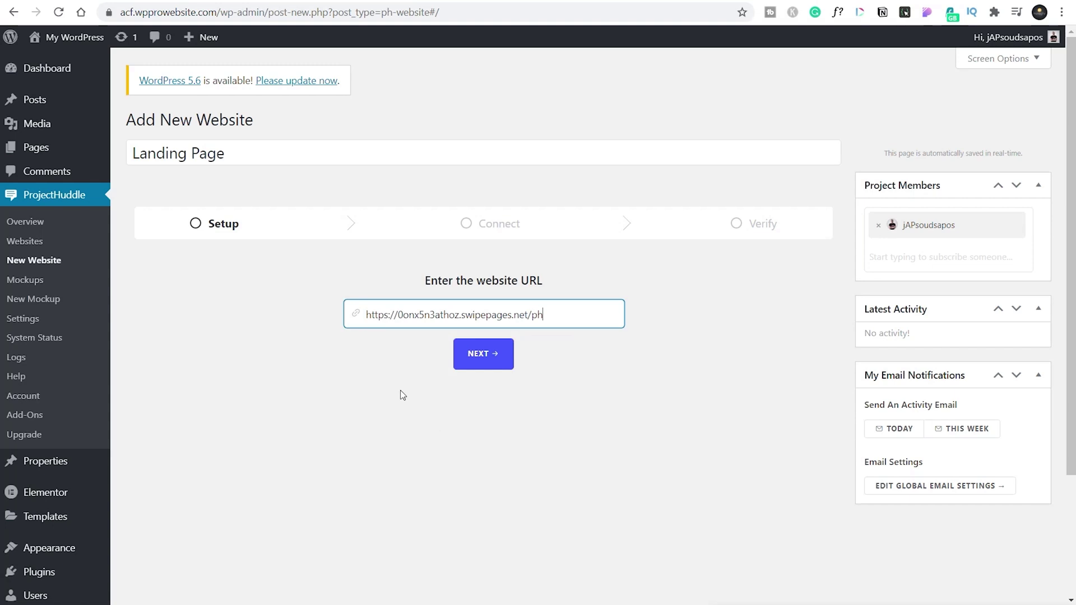
left_click(481, 358)
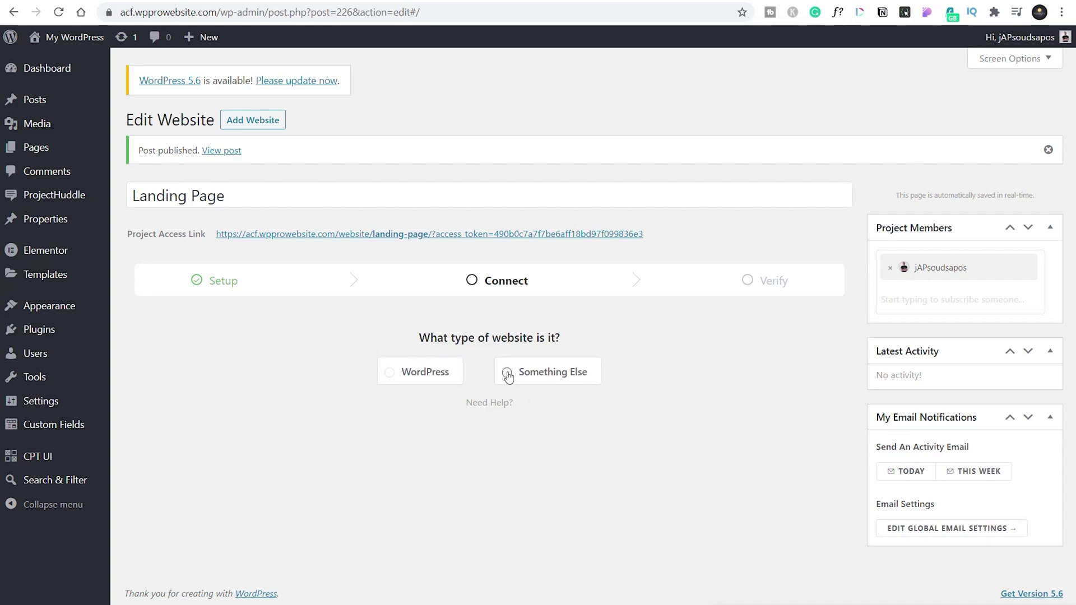
Choose 'Something Else' as the site type and copy the entire install script.
left_click(516, 377)
scroll(812, 388, "down", 3)
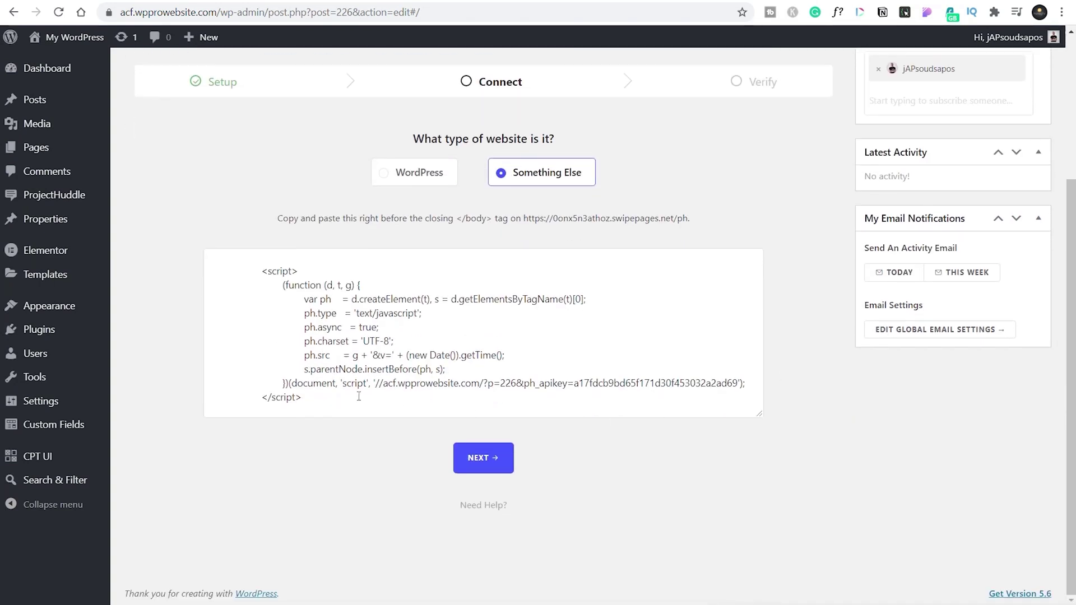
left_click_drag(318, 396, 261, 269)
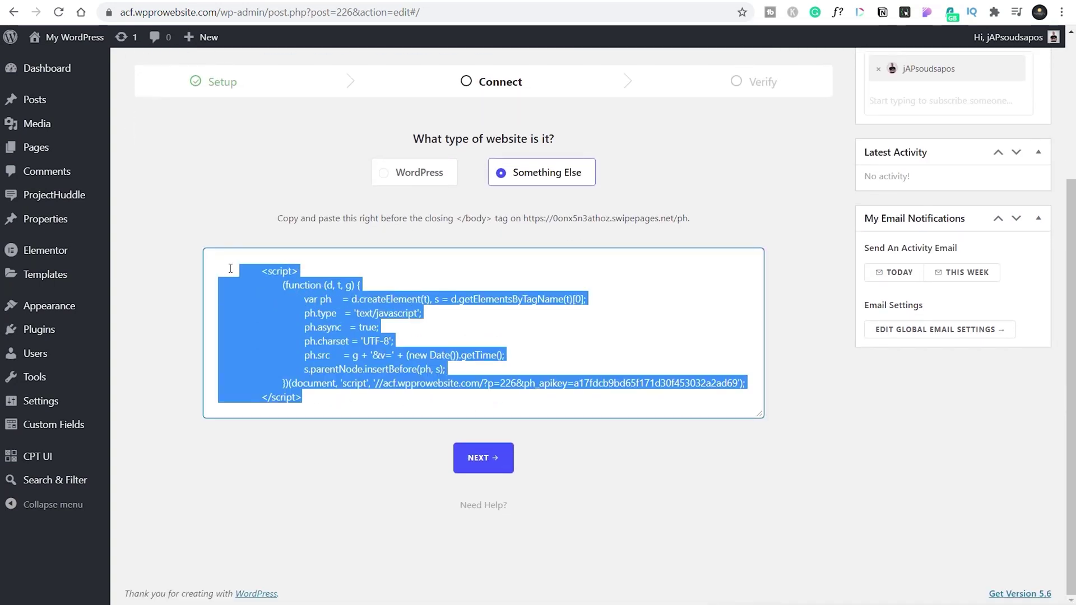
right_click(262, 286)
left_click(281, 292)
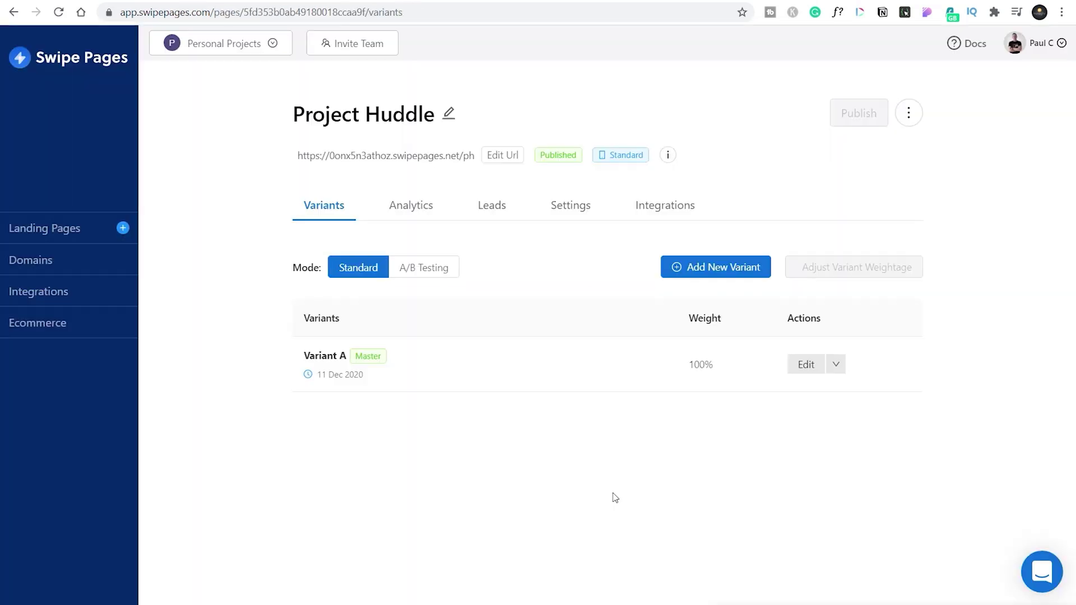
Paste the install script into the page's Body End tracking code and publish the page.
key("ctrl+Tab")
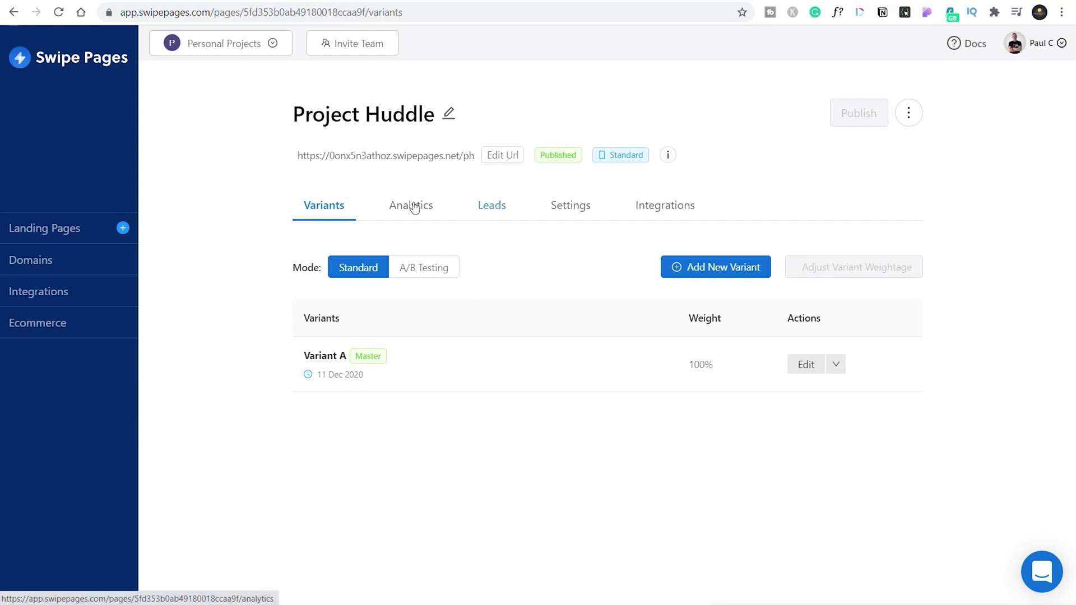
left_click(568, 208)
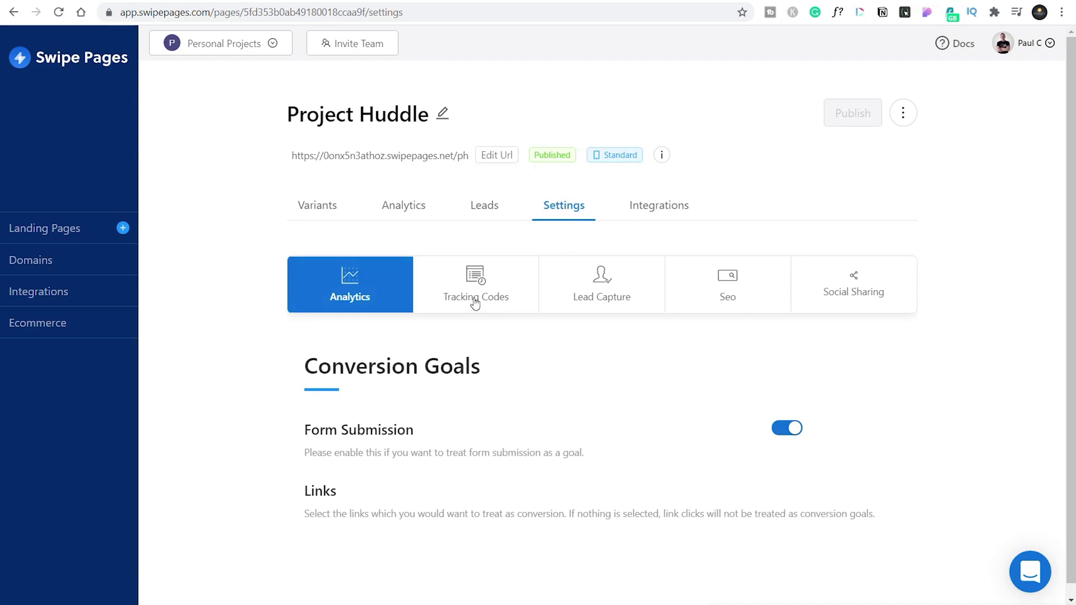
left_click(474, 301)
scroll(793, 392, "down", 4)
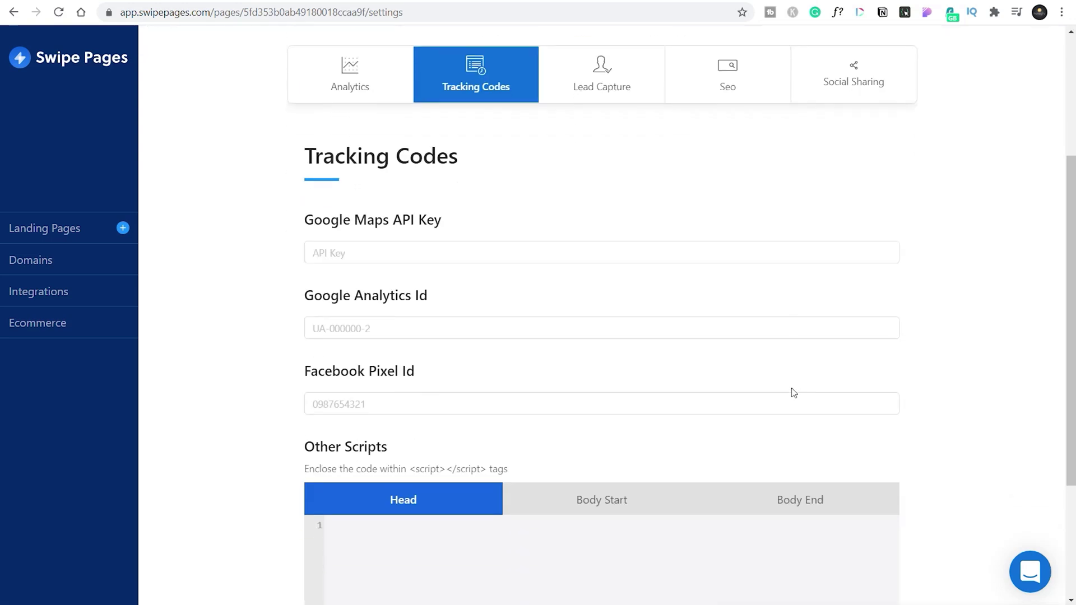
scroll(617, 386, "down", 3)
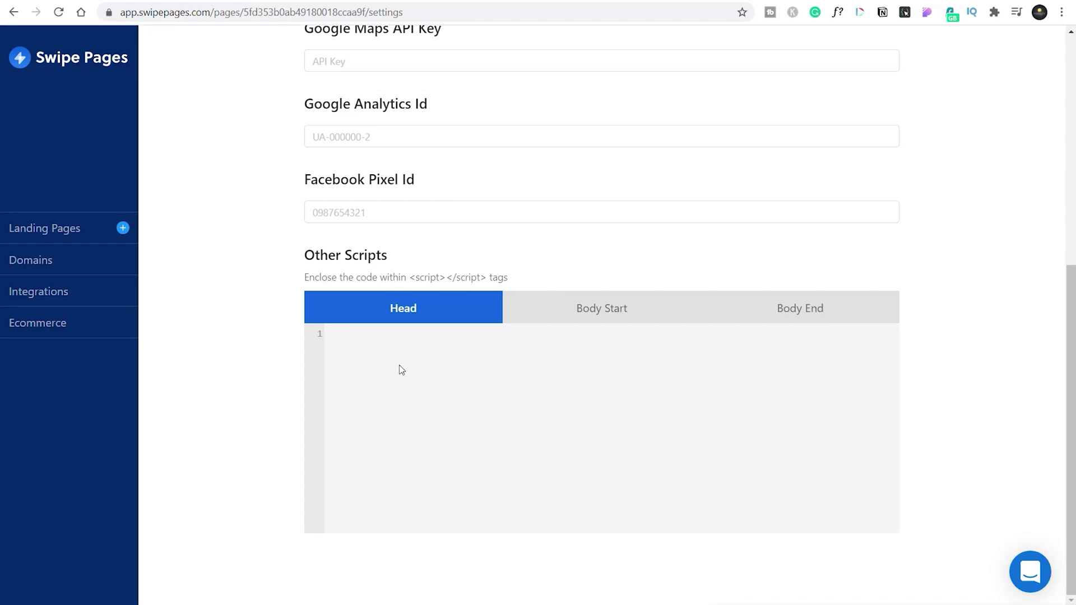
left_click(795, 311)
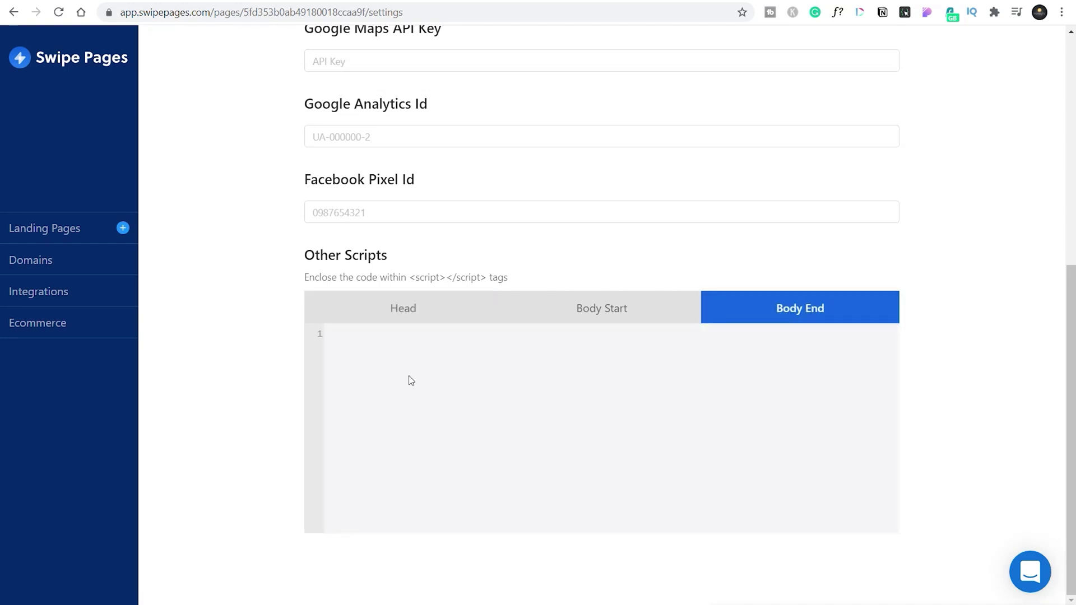
right_click(381, 359)
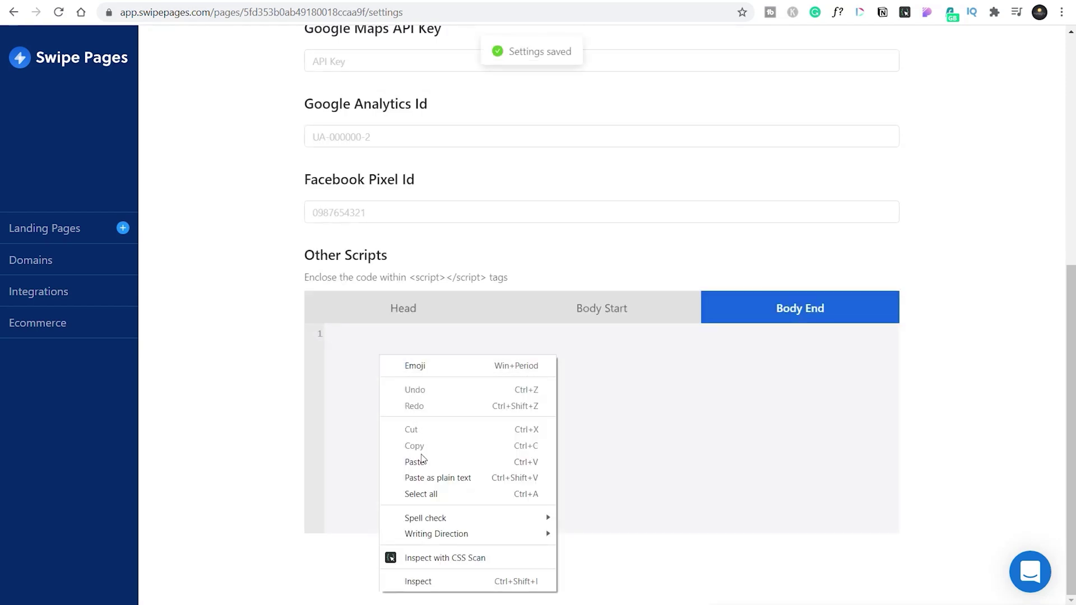
left_click(424, 476)
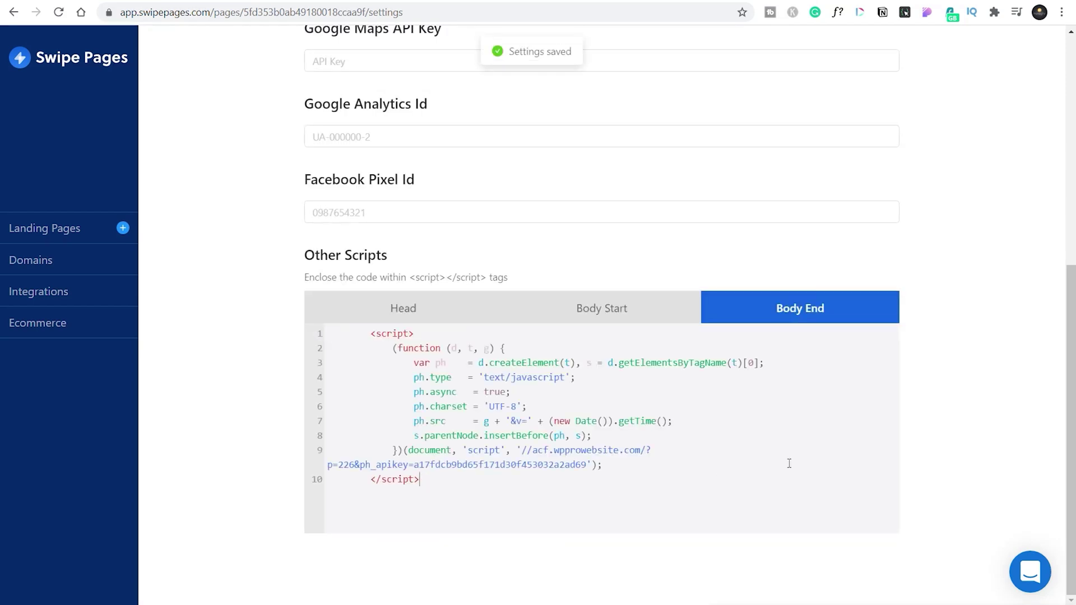
scroll(689, 454, "up", 7)
left_click(846, 123)
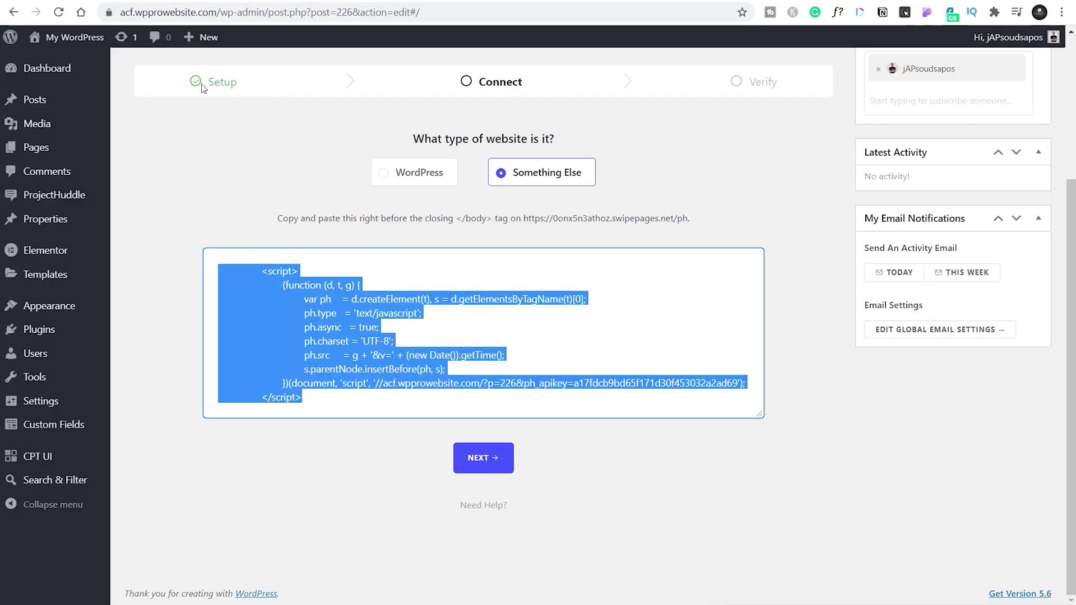
Complete the Connect step and run Verify Installation for the Landing Page project.
left_click(509, 458)
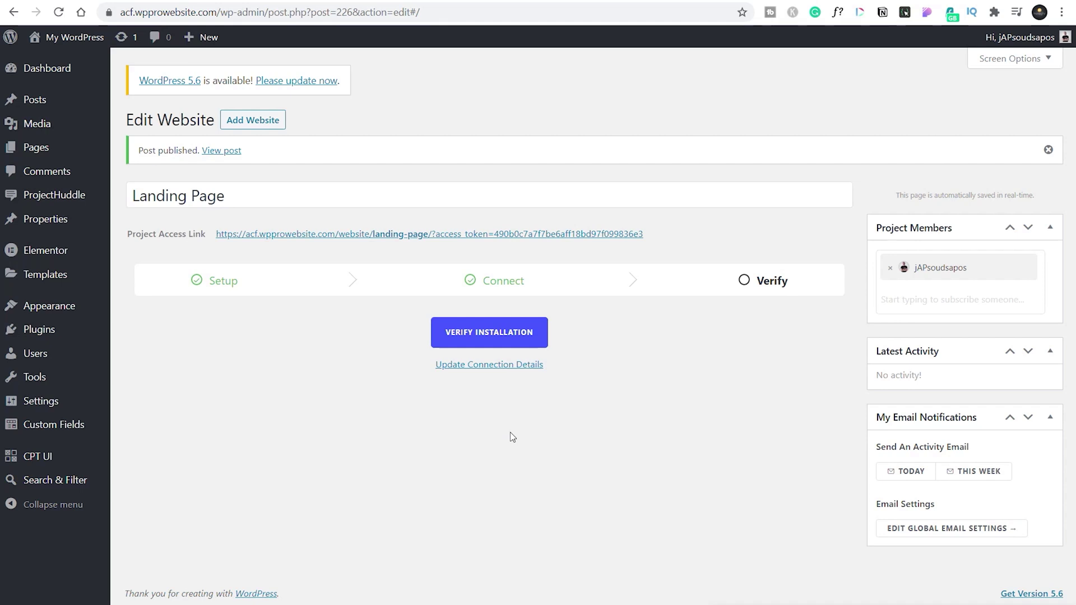
left_click(465, 334)
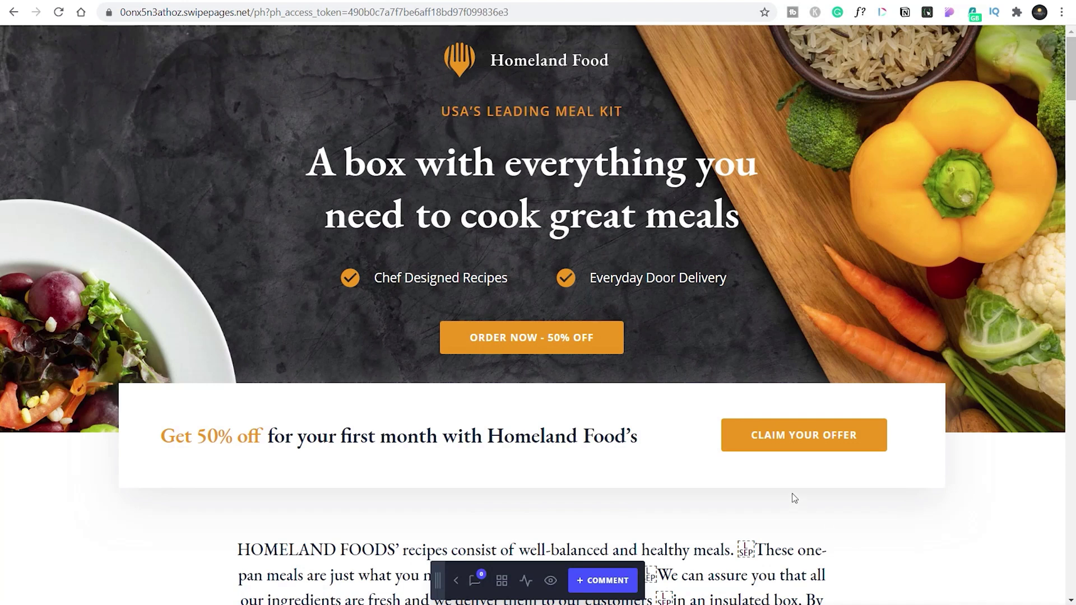
Drag the floating ProjectHuddle toolbar aside on the landing page.
scroll(790, 486, "down", 4)
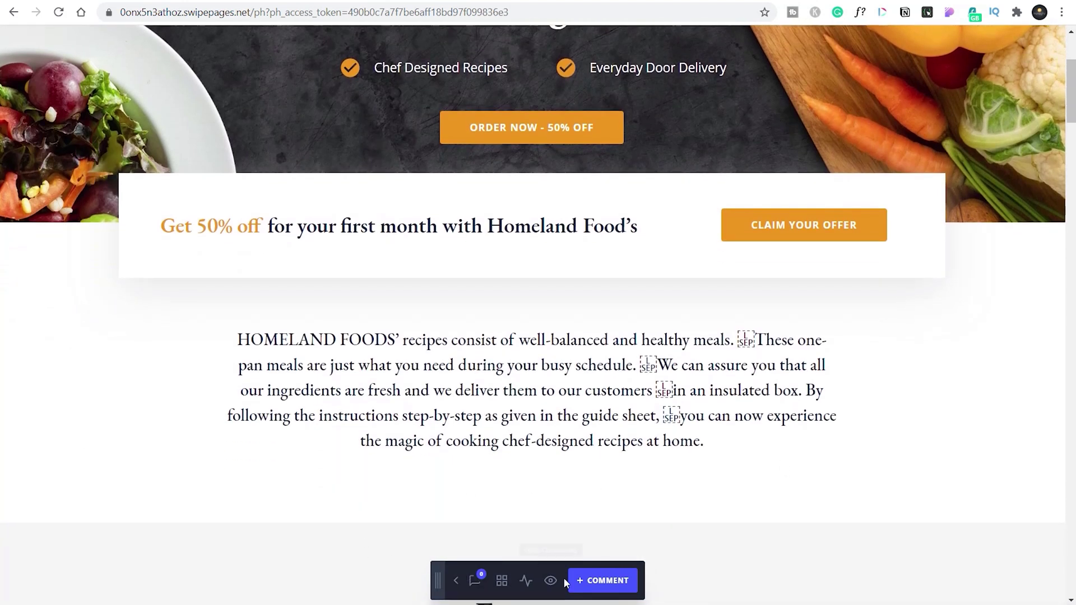
mouse_move(438, 581)
left_mouse_down()
mouse_move(266, 528)
mouse_move(17, 485)
left_mouse_up()
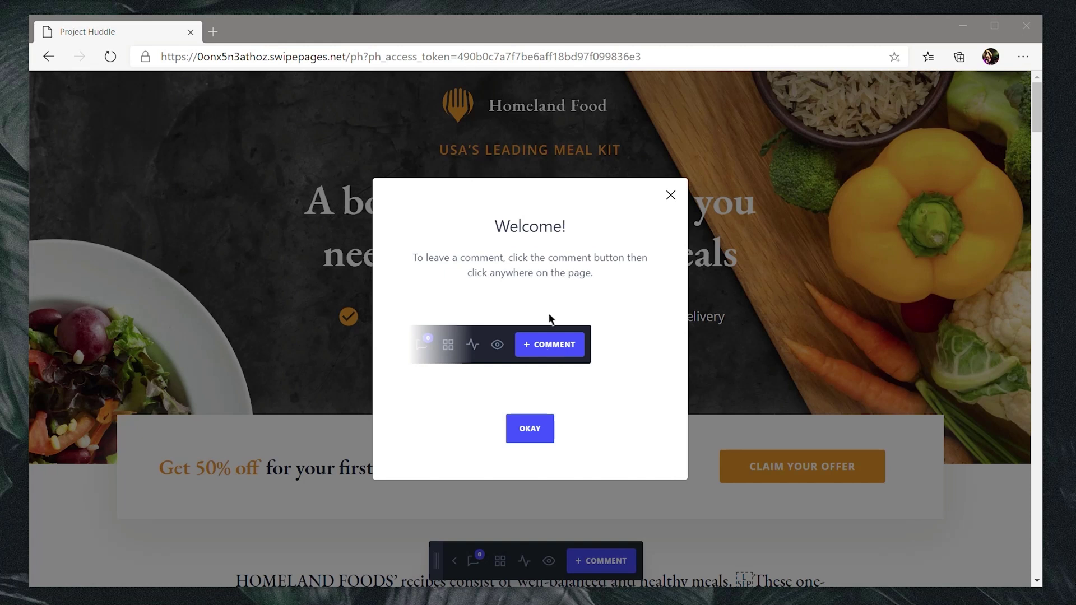
Dismiss the Welcome guide with OKAY and drag the comment toolbar to the left.
left_click(530, 429)
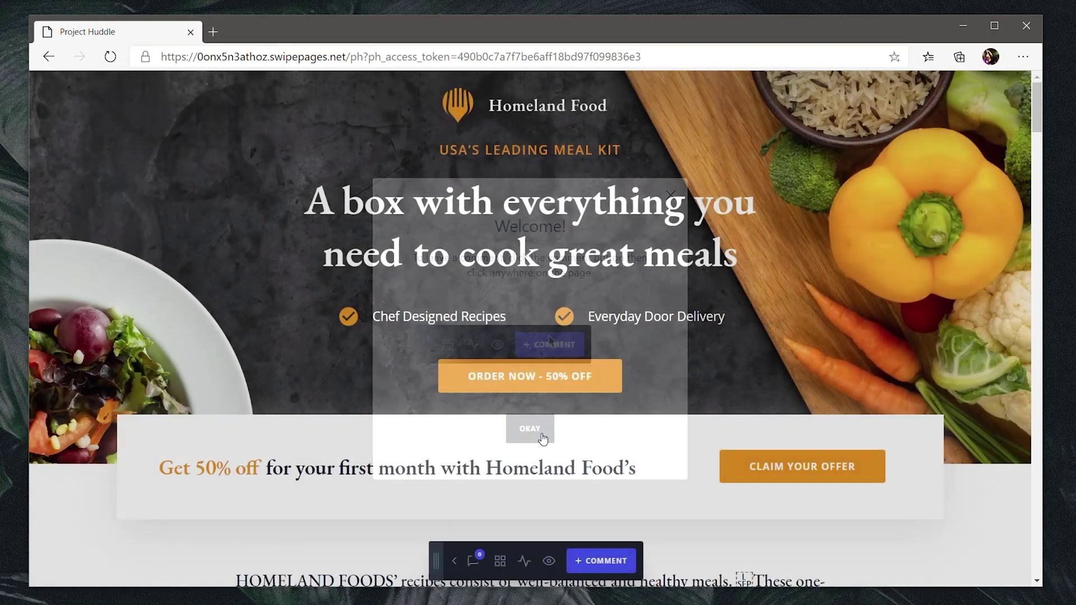
mouse_move(440, 561)
left_mouse_down()
mouse_move(107, 339)
mouse_move(79, 551)
left_mouse_up()
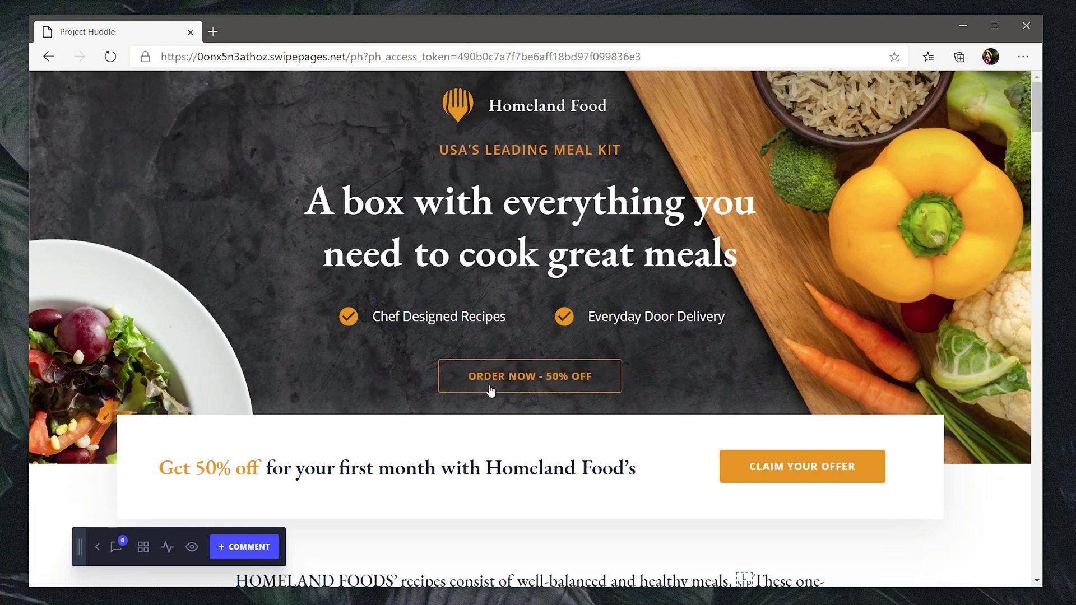
Pin a comment on the Order Now button reading 'Please change this button text to...'.
left_click(248, 547)
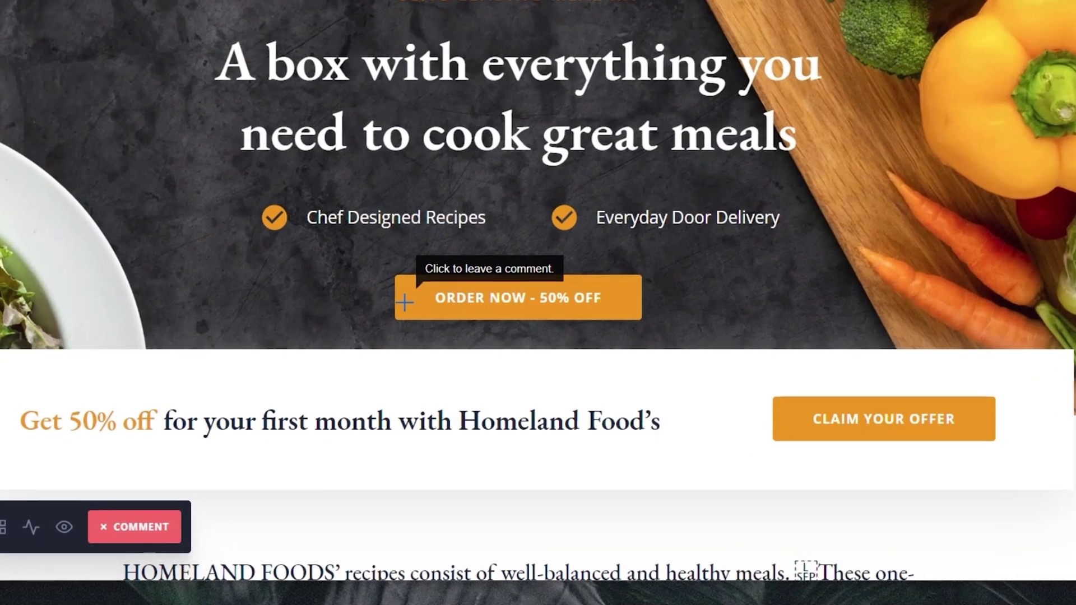
left_click(411, 296)
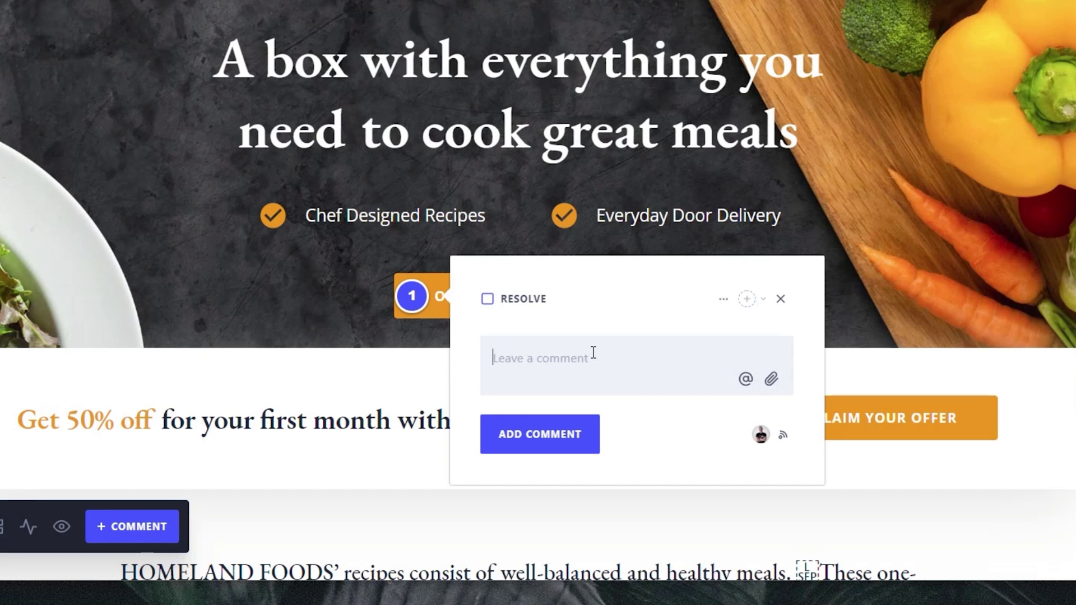
type("Please change this button text to...")
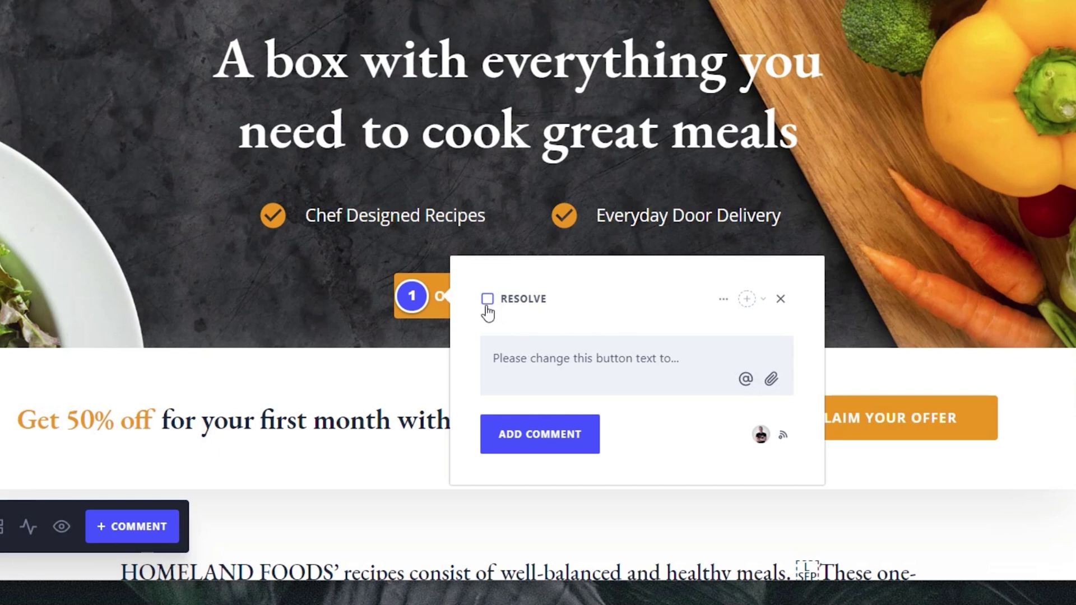
left_click(724, 300)
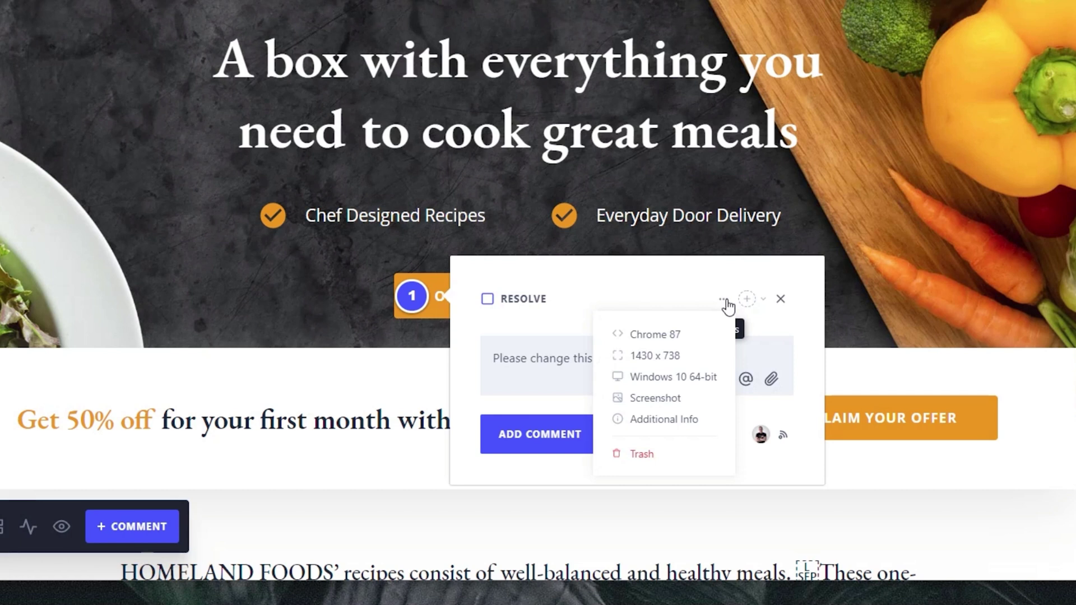
left_click(746, 301)
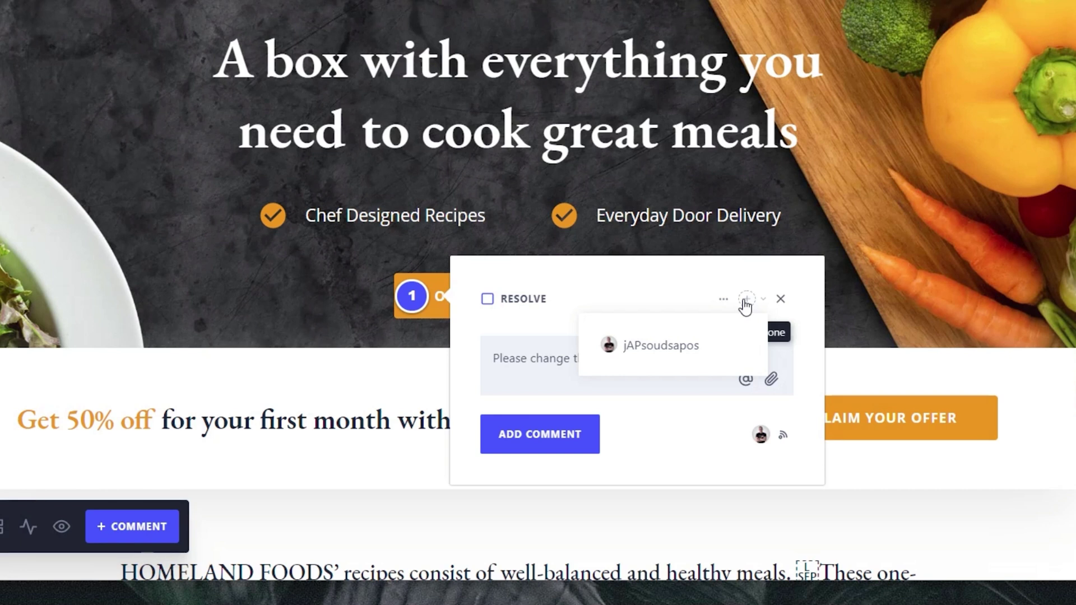
left_click(781, 302)
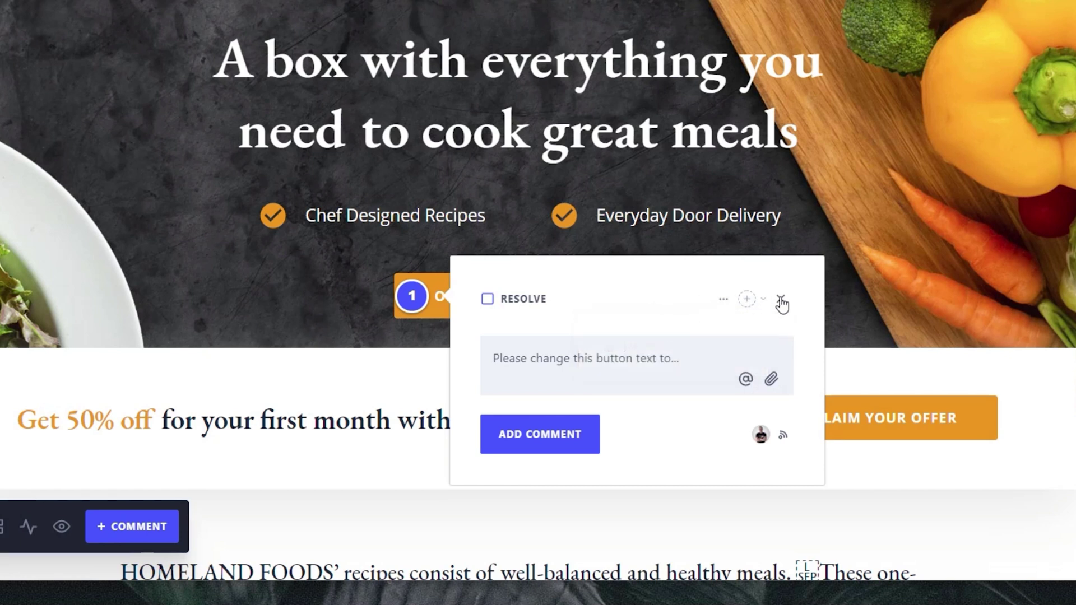
left_click(781, 299)
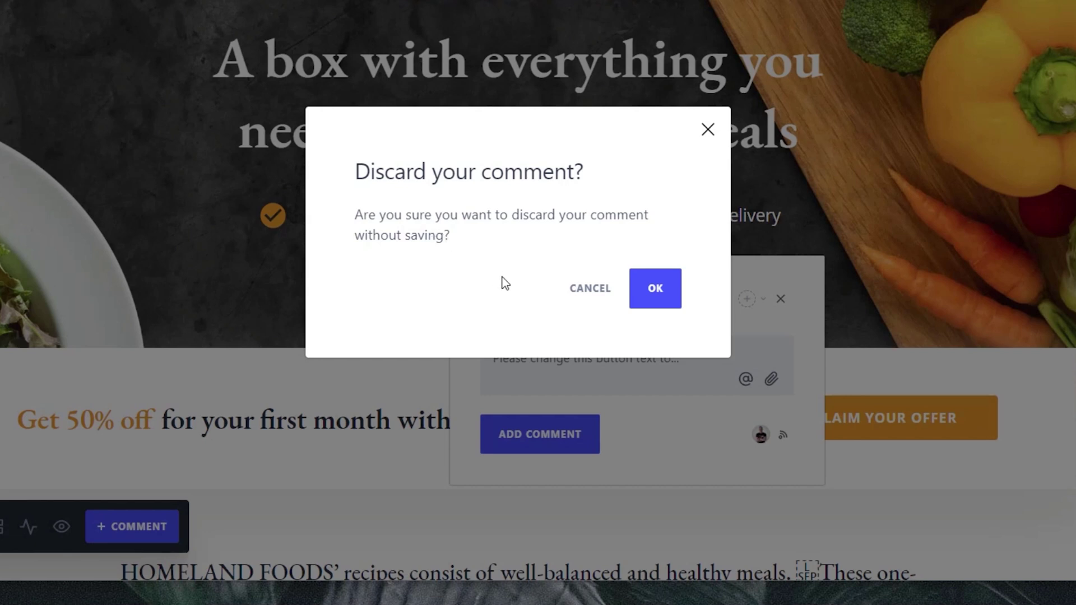
left_click(589, 289)
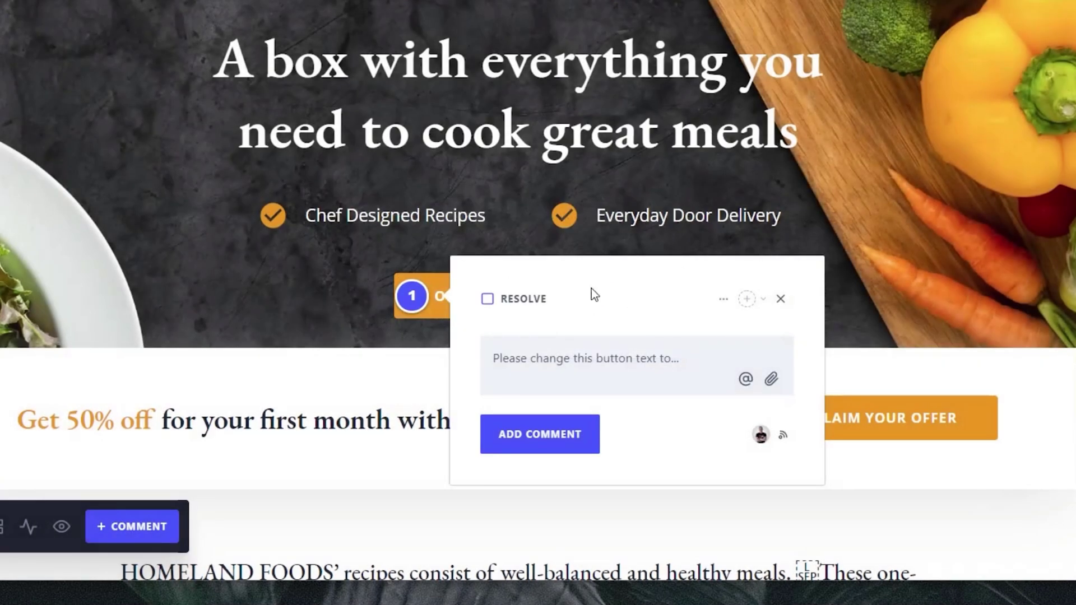
left_click(747, 381)
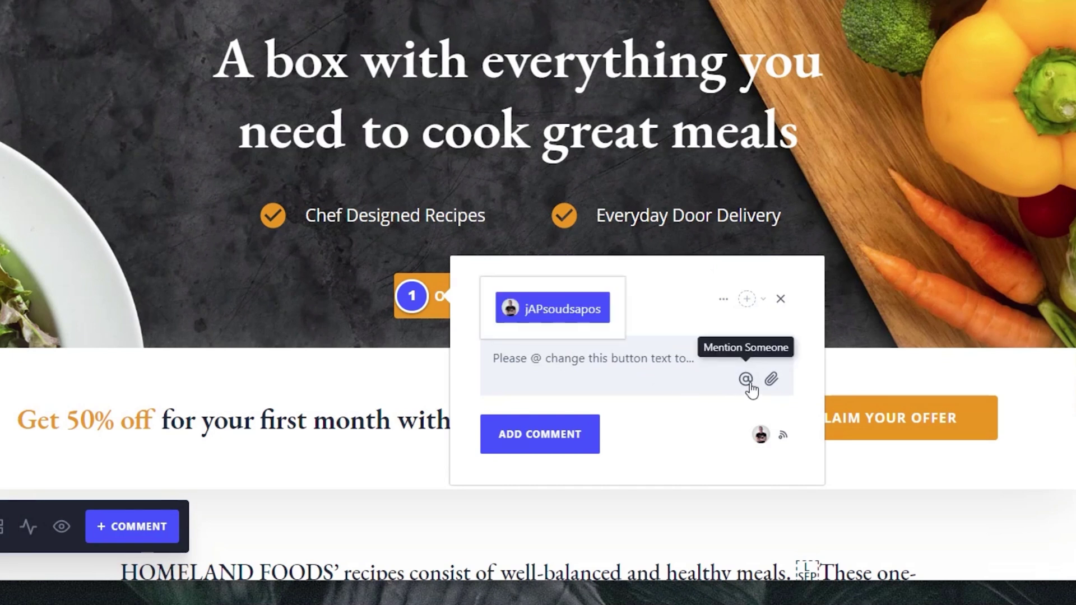
left_click(556, 317)
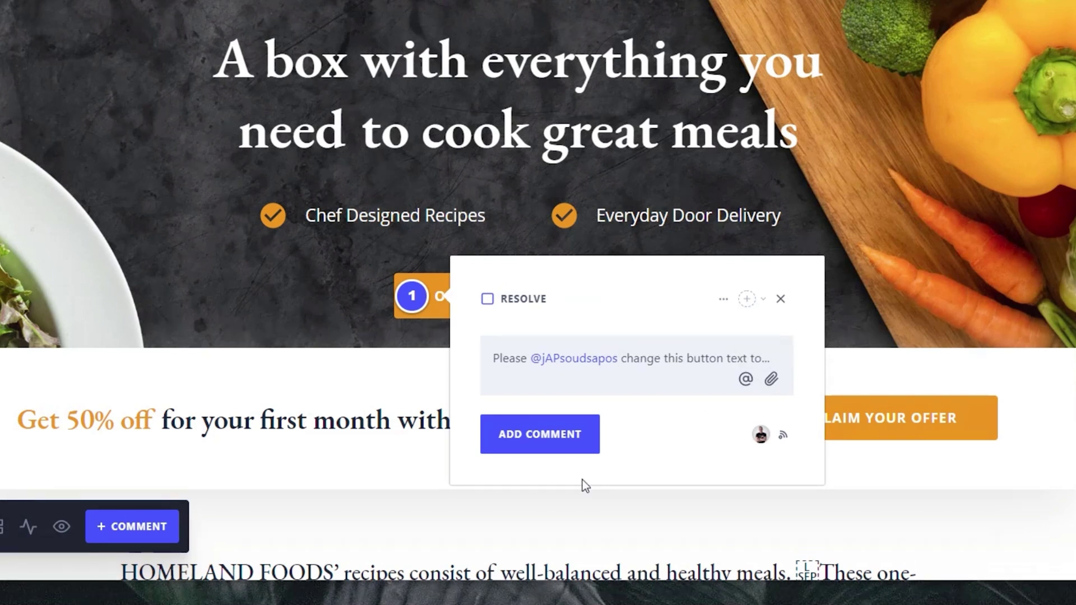
left_click(537, 455)
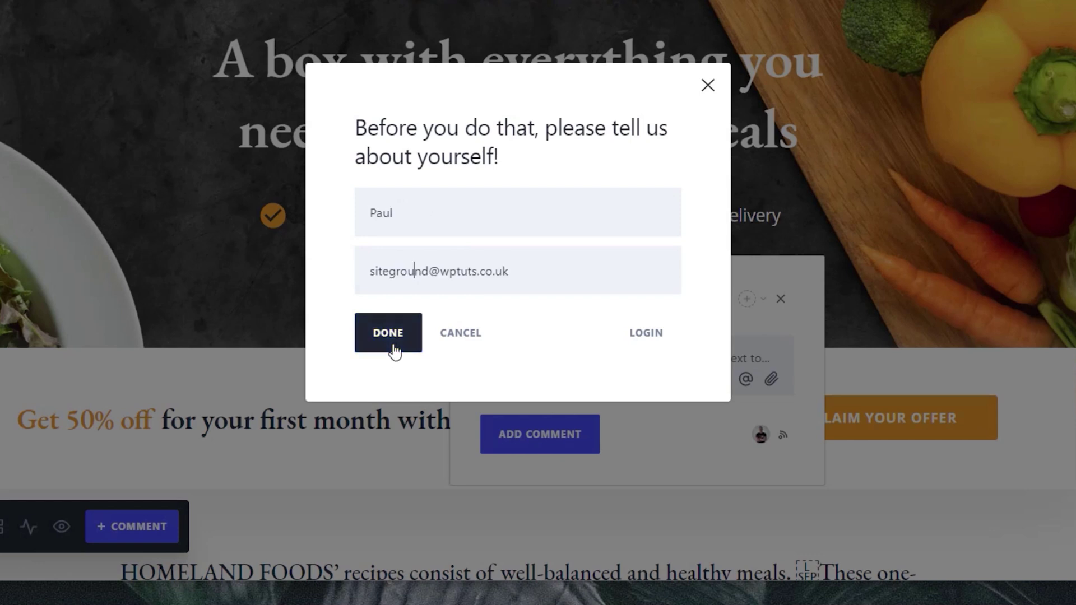
Enter the commenter's name and email so the Order Now comment posts, then close its thread.
left_click(391, 335)
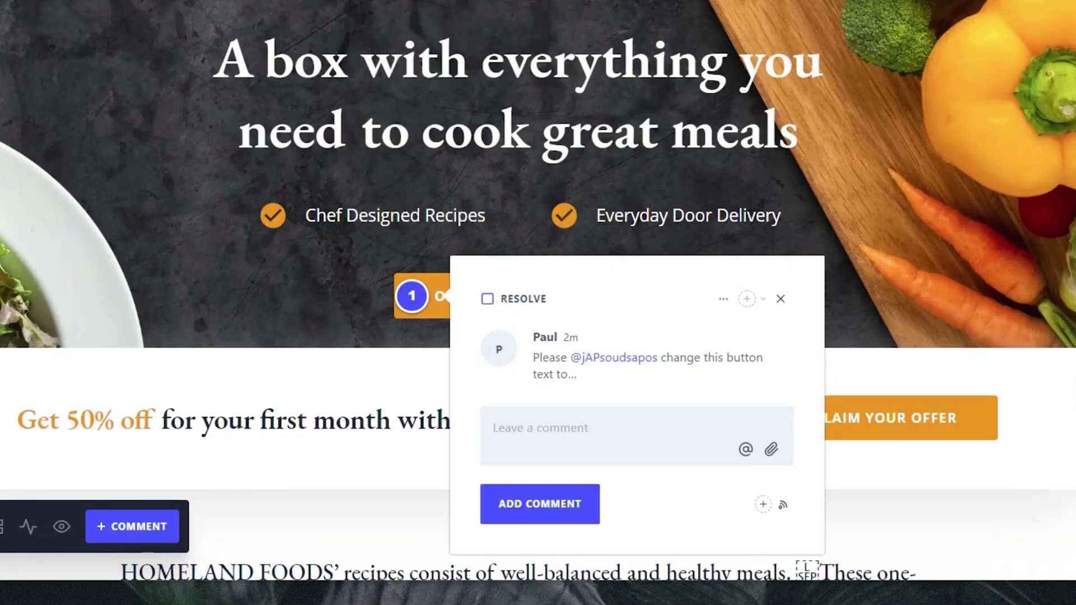
left_click(780, 298)
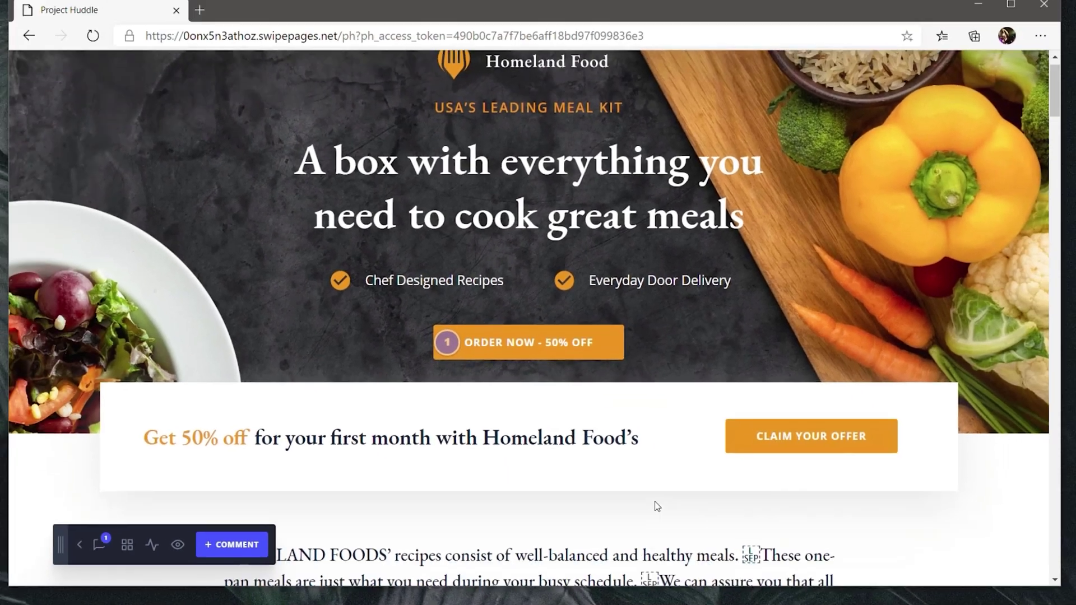
Pin a comment reading 'Please replace icons' on the Simple Recipes icon in Features.
scroll(657, 507, "down", 2)
scroll(657, 506, "down", 3)
scroll(655, 508, "down", 3)
scroll(653, 510, "down", 2)
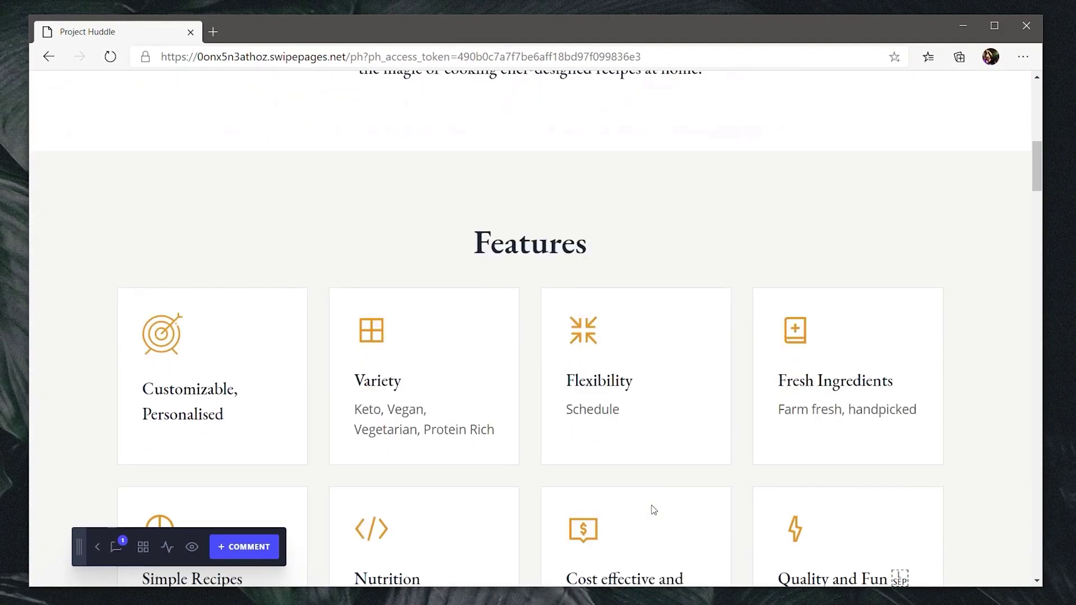
scroll(653, 510, "down", 2)
scroll(644, 525, "down", 1)
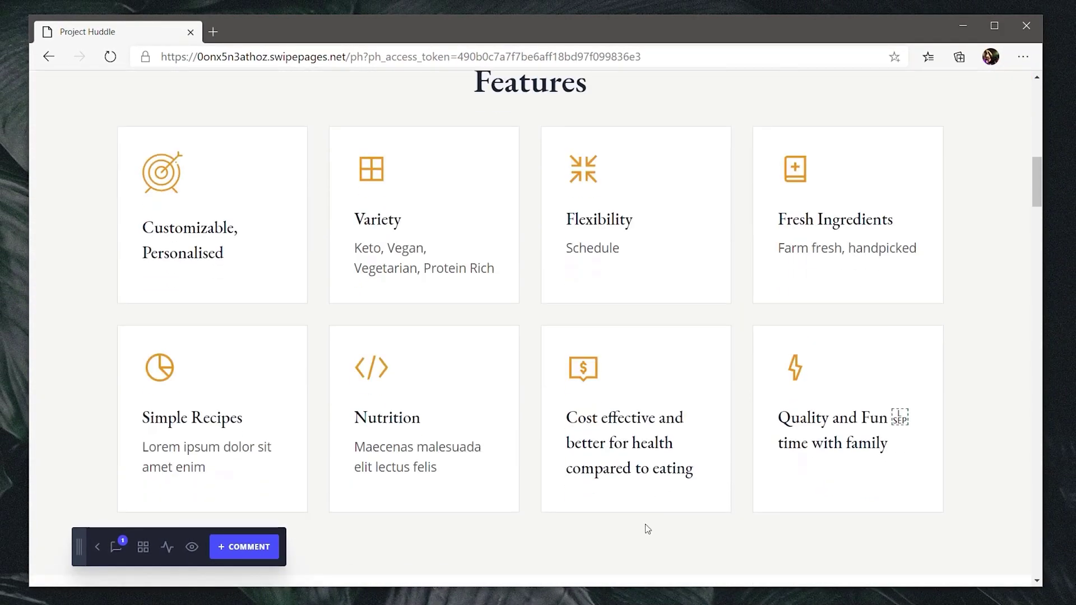
left_click(235, 552)
left_click(161, 371)
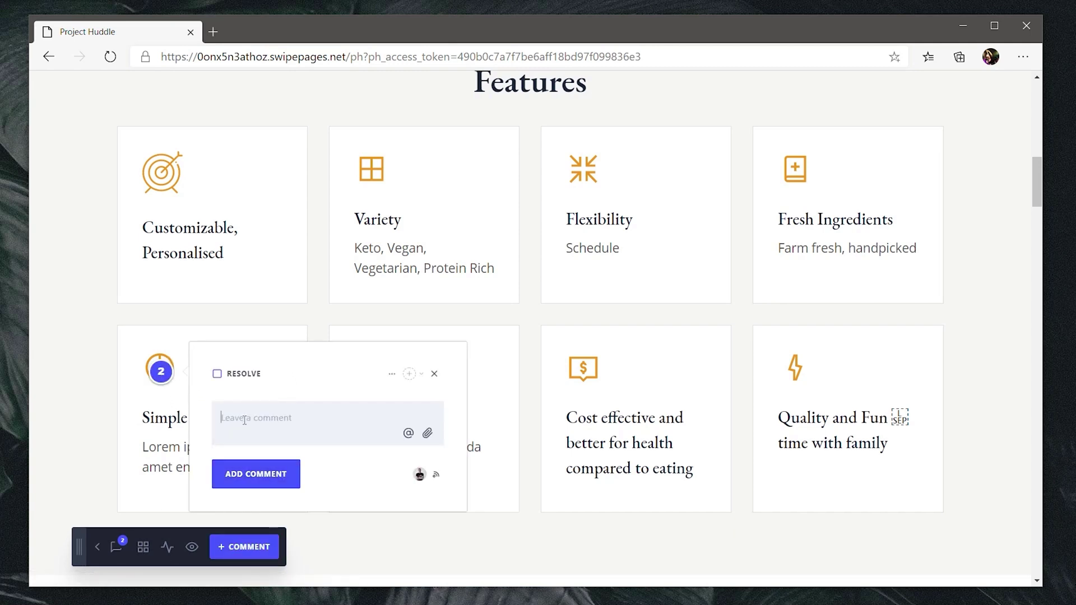
type("Please replace icons")
Mention and assign the team member, post the comment, and drag its pin onto the Variety icon.
left_click(408, 433)
left_click(315, 365)
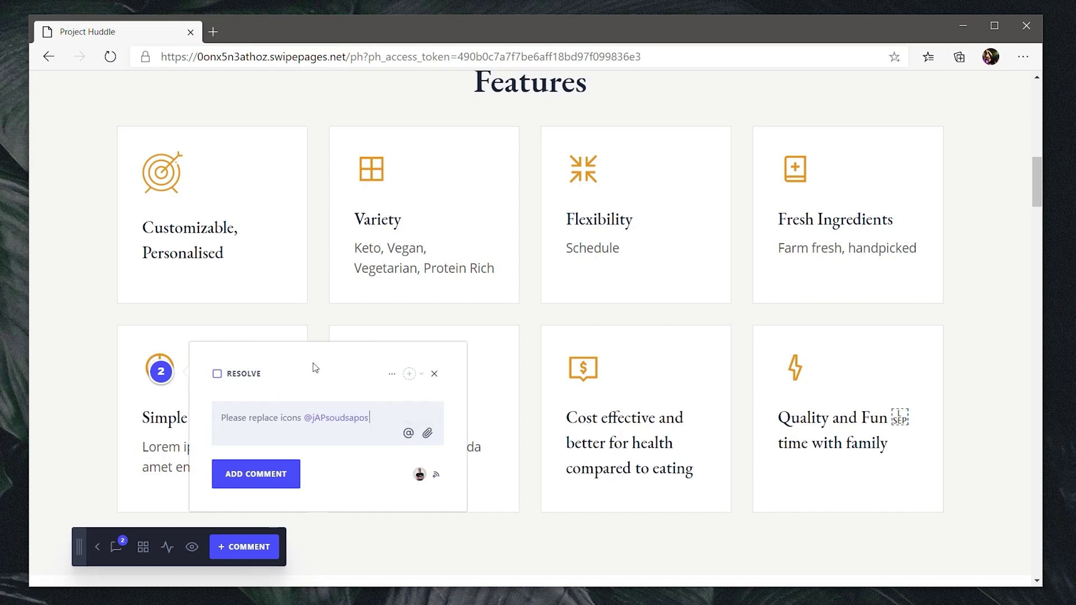
left_click(410, 374)
left_click(367, 409)
left_click(265, 480)
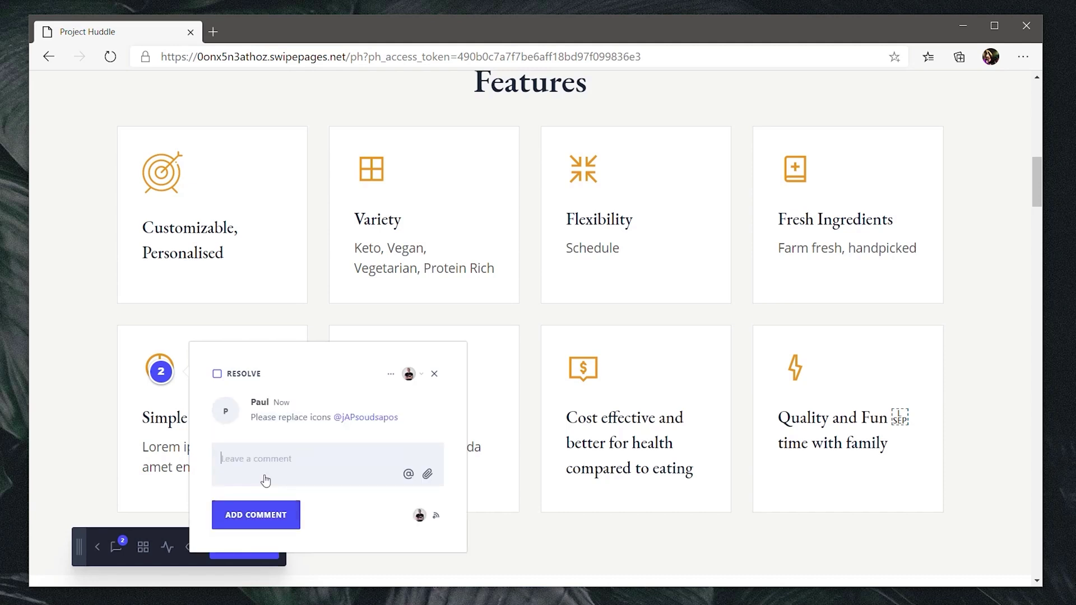
left_click(162, 370)
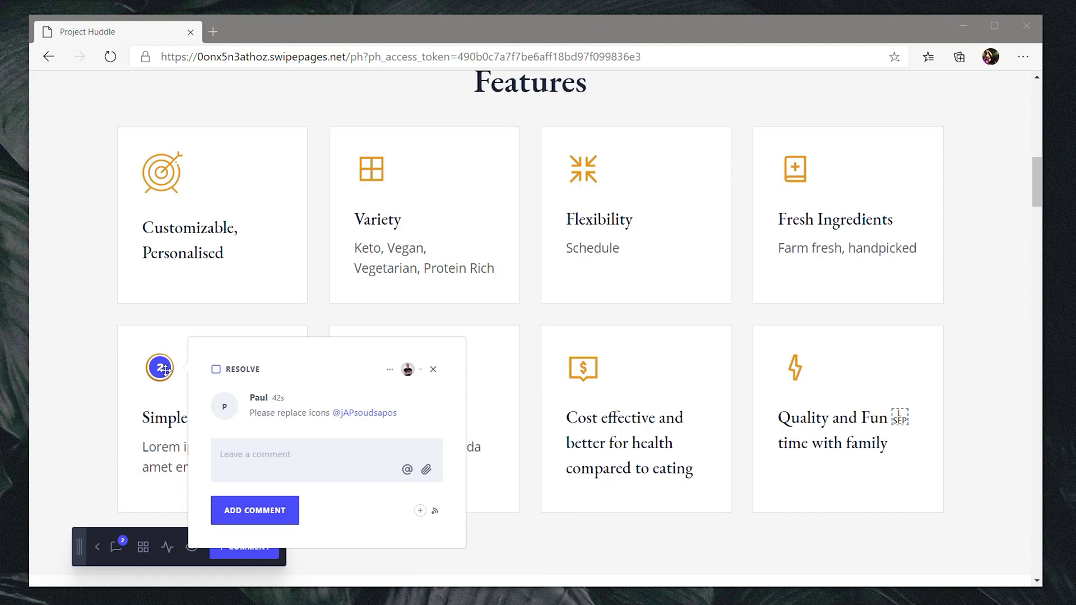
left_click_drag(164, 370, 372, 169)
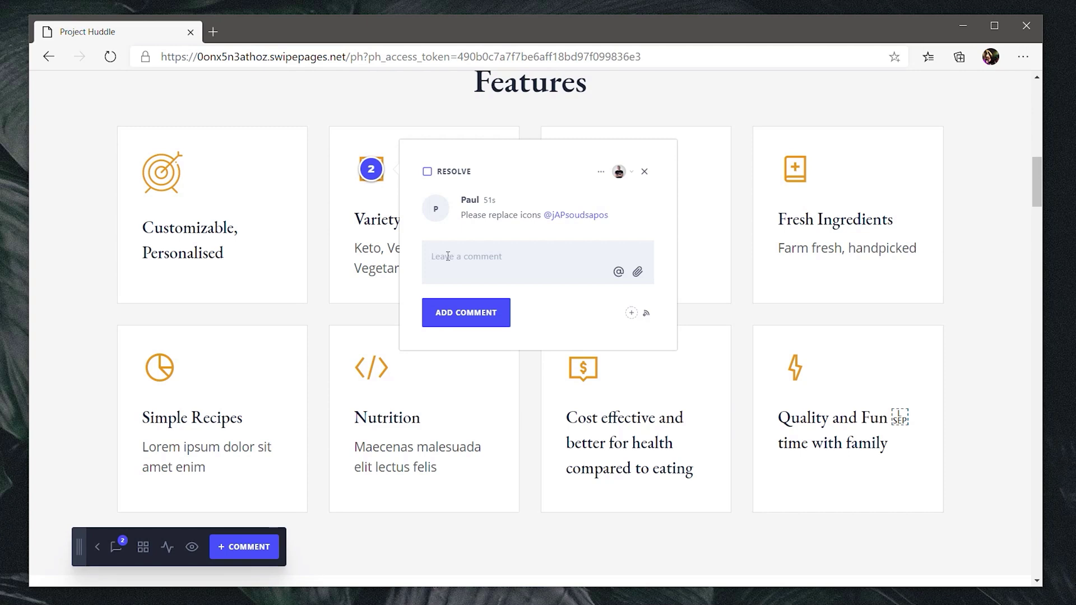
Close the comment thread and bring up the review panel listing the project's pages.
left_click(476, 543)
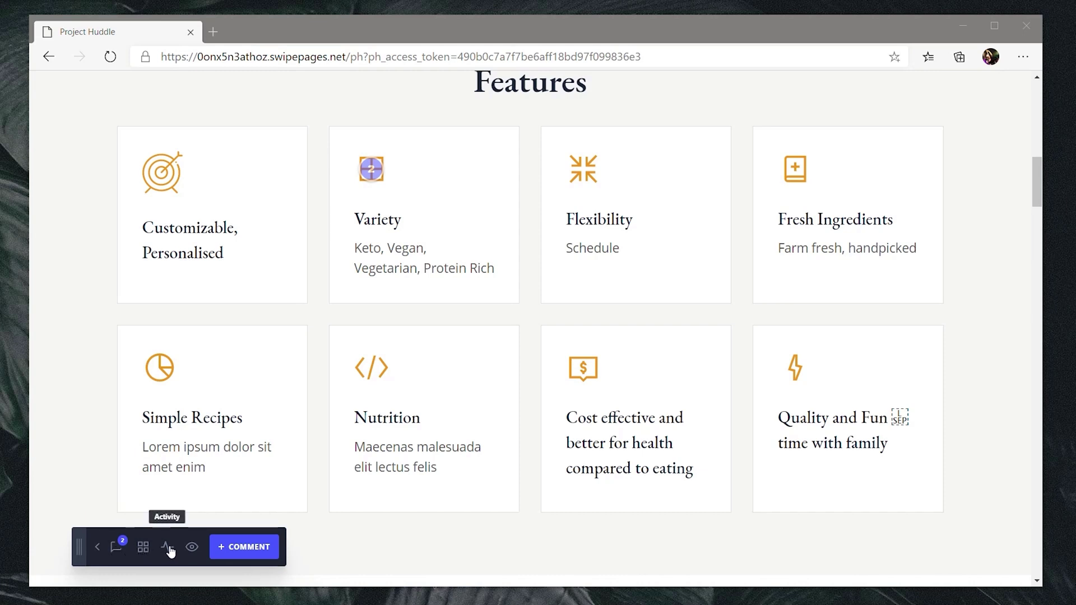
left_click(143, 547)
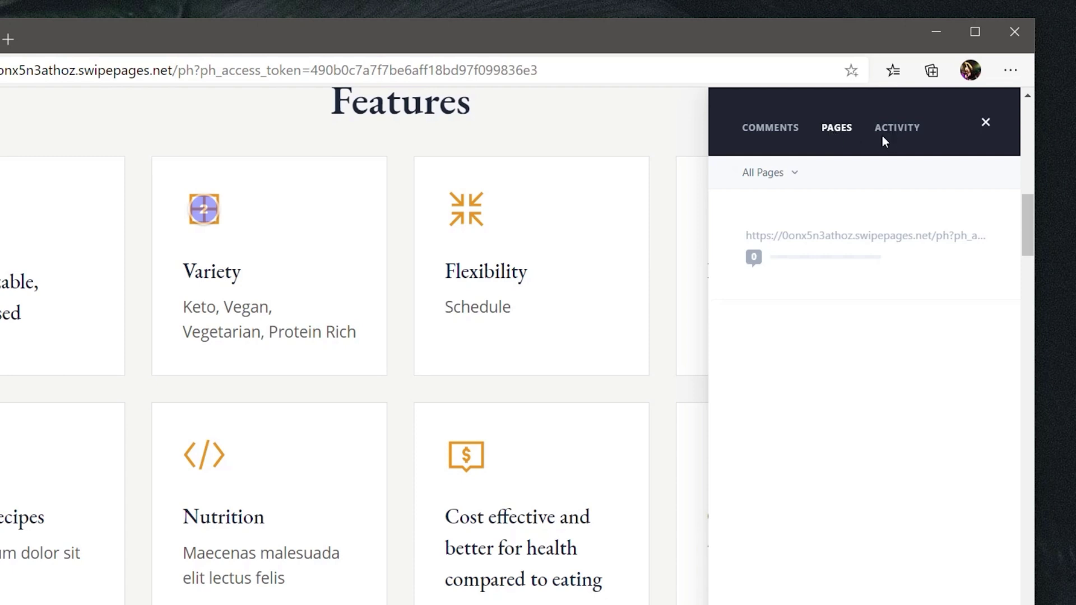
Browse the sidebar's comments, pages and activity lists, close it, then view the WordPress activity feed.
left_click(779, 131)
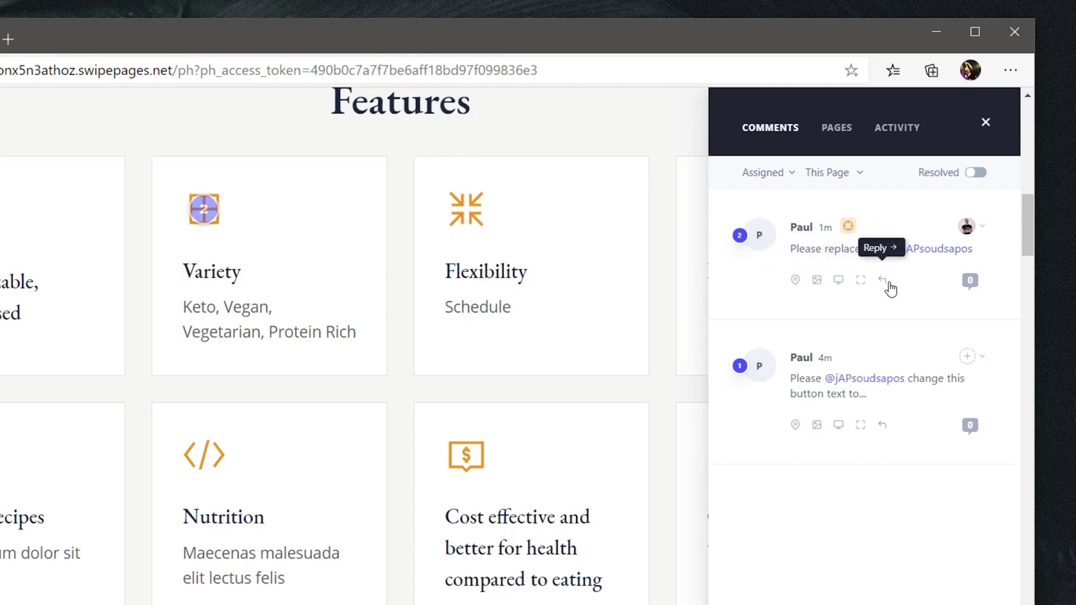
left_click(838, 129)
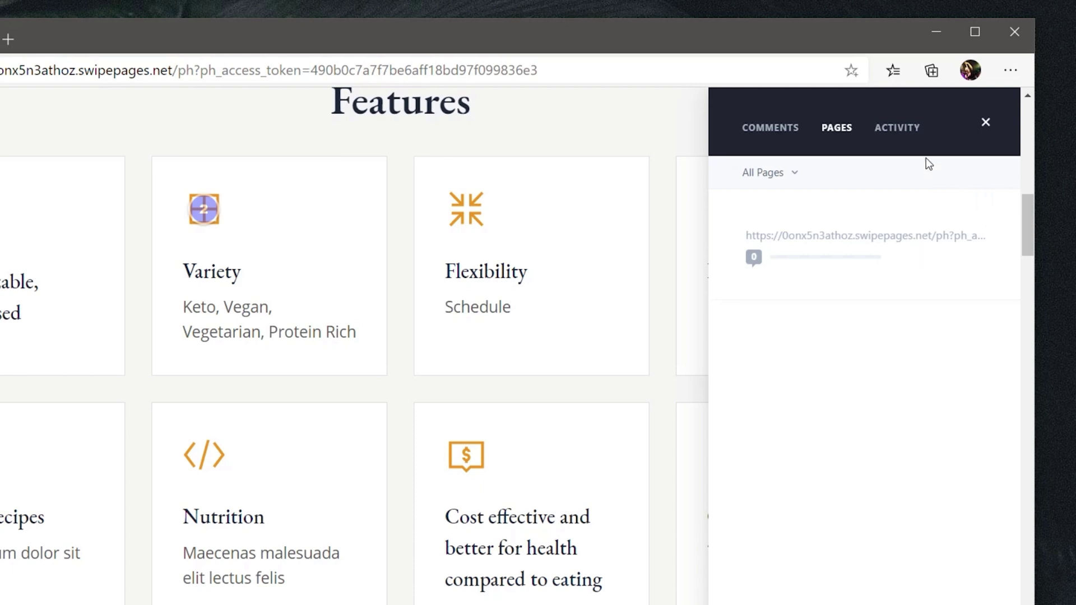
left_click(886, 128)
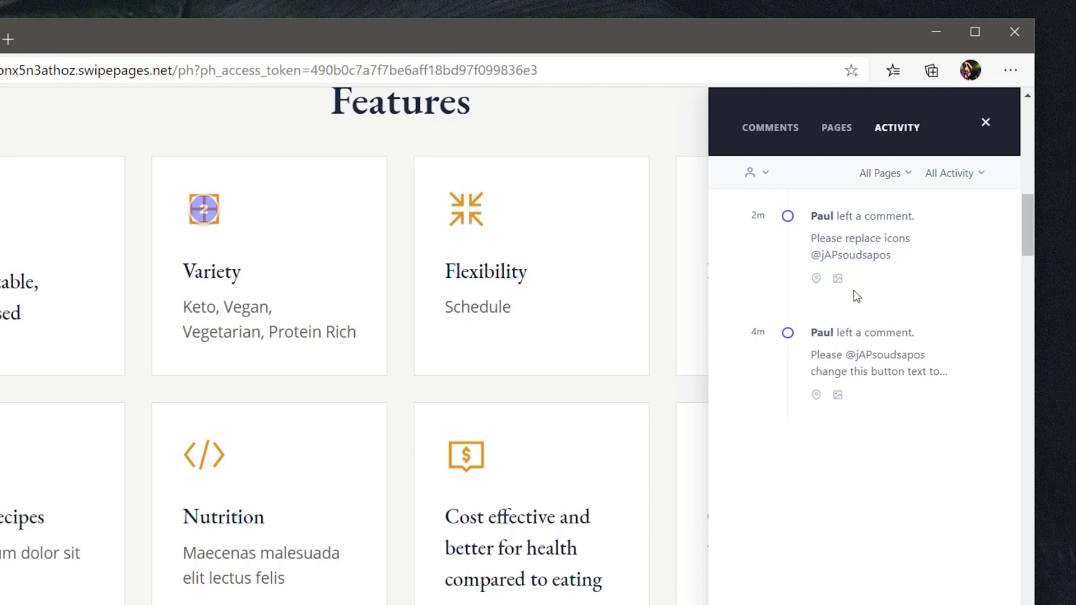
left_click(986, 122)
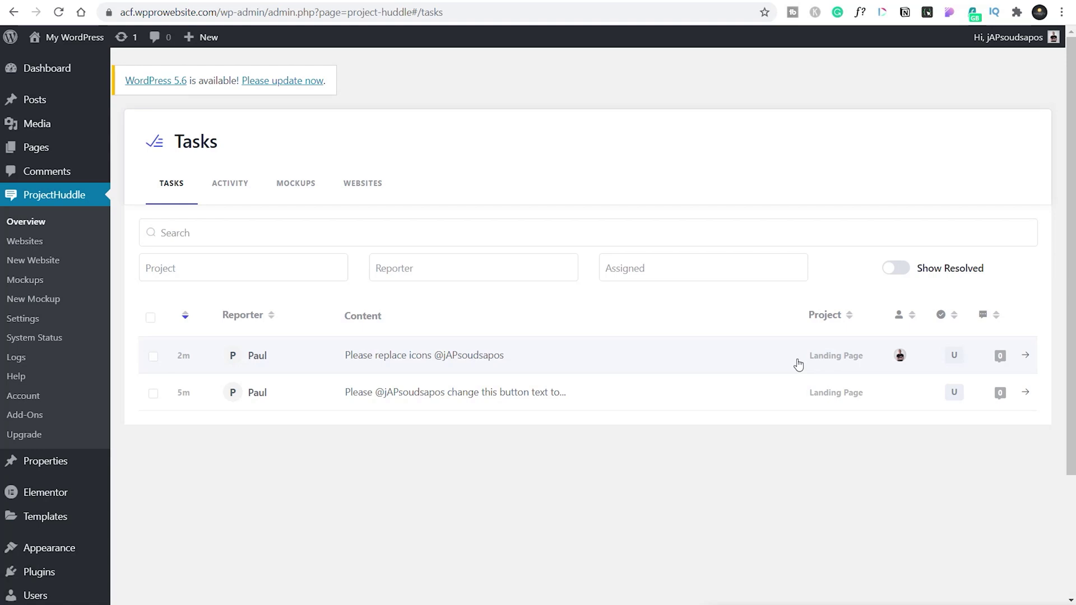
left_click(242, 188)
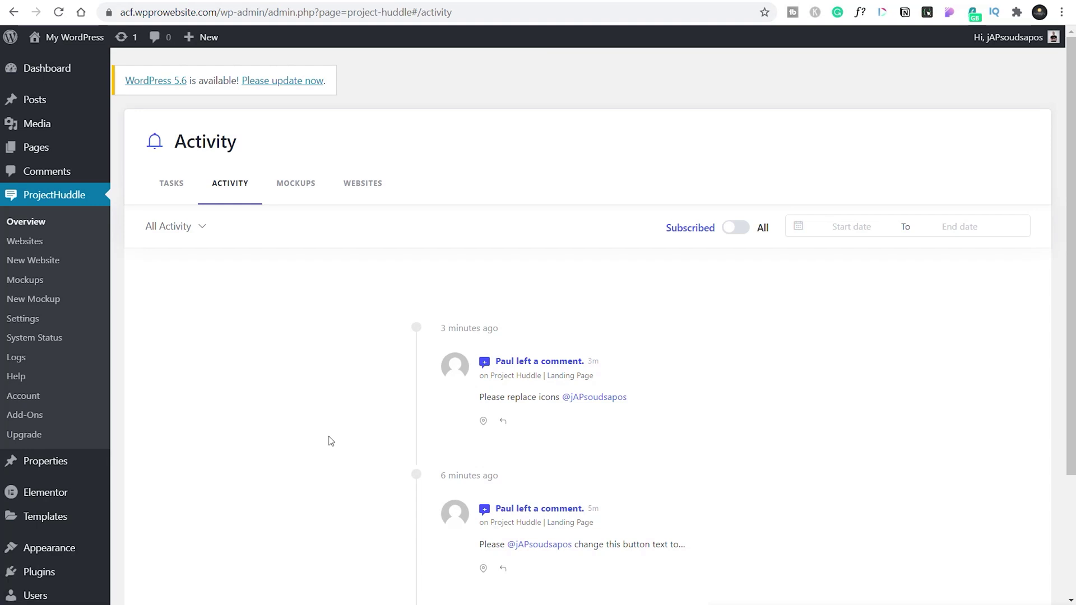
scroll(331, 441, "down", 3)
scroll(330, 441, "up", 3)
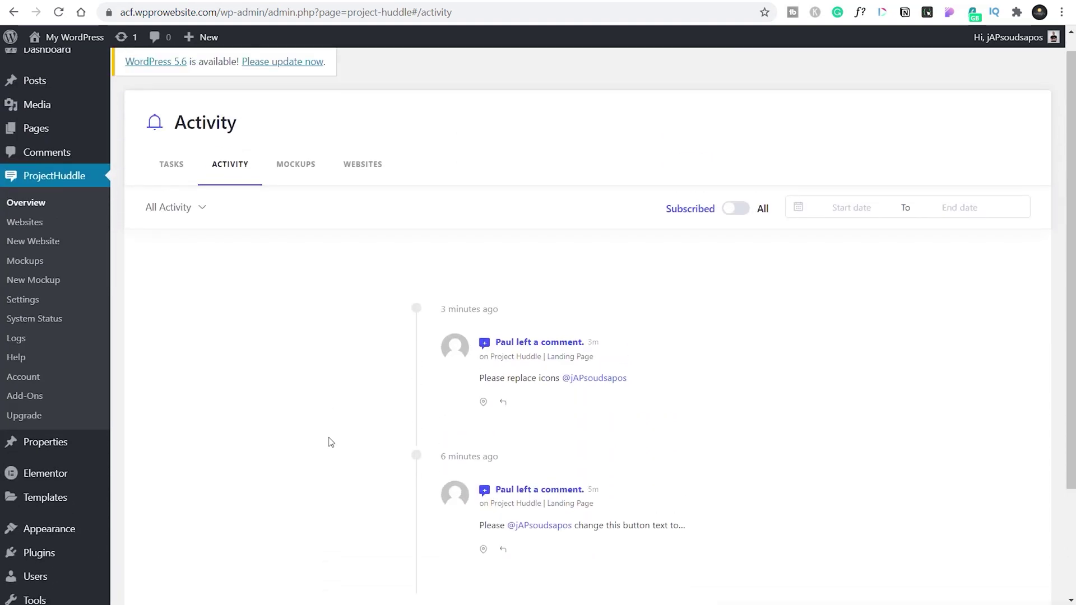
scroll(330, 442, "up", 1)
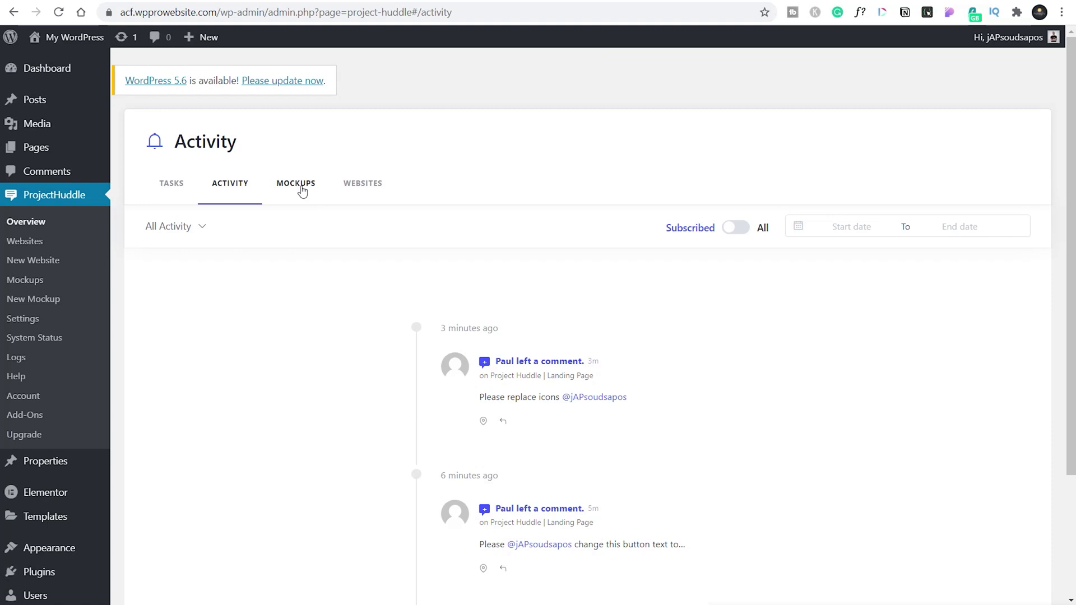
left_click(356, 185)
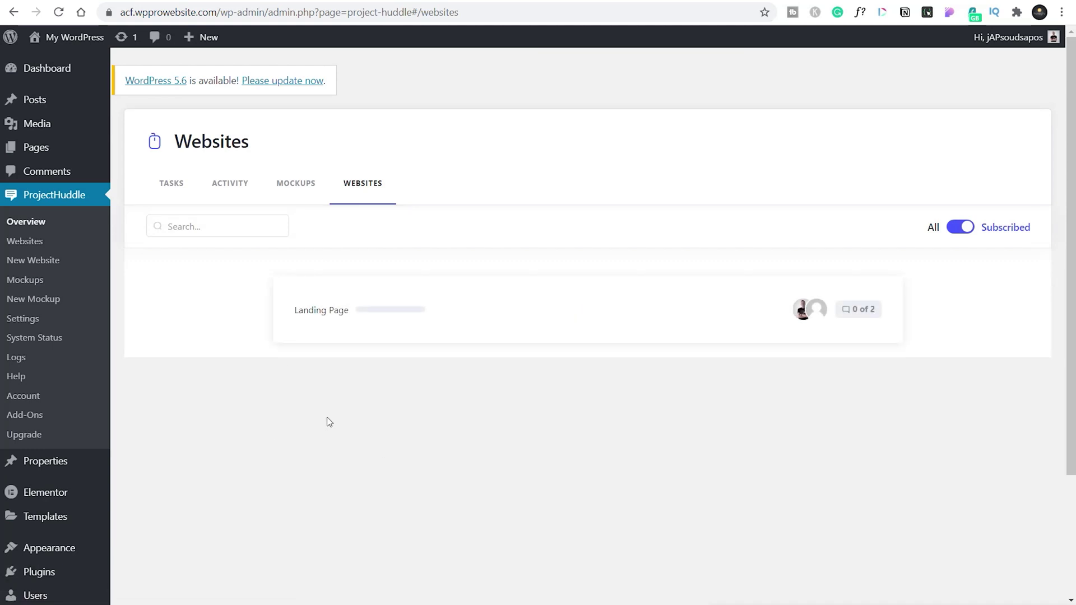
left_click(175, 186)
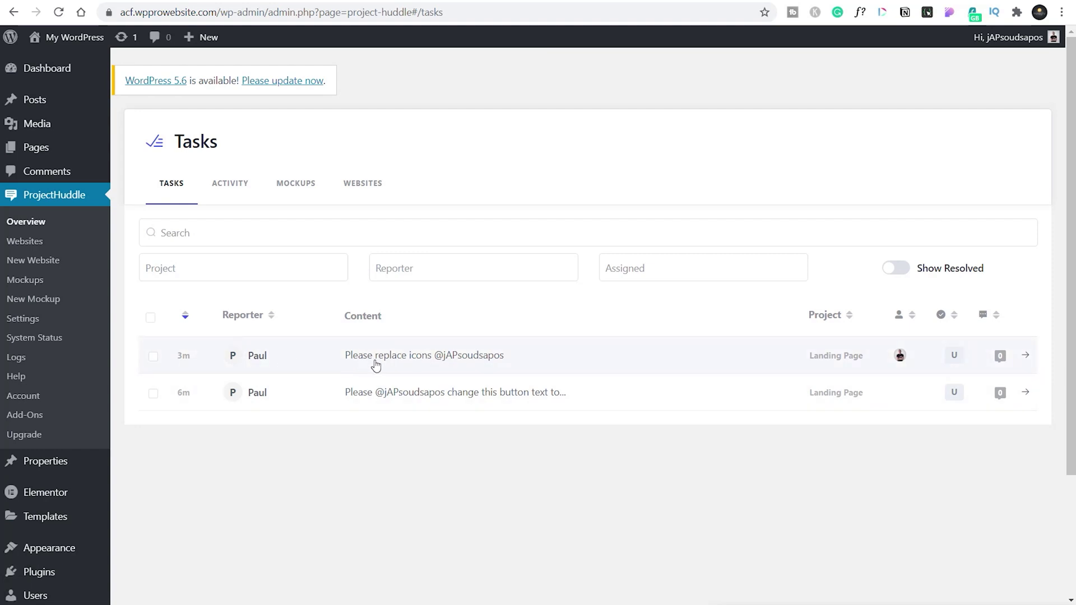
left_click(301, 362)
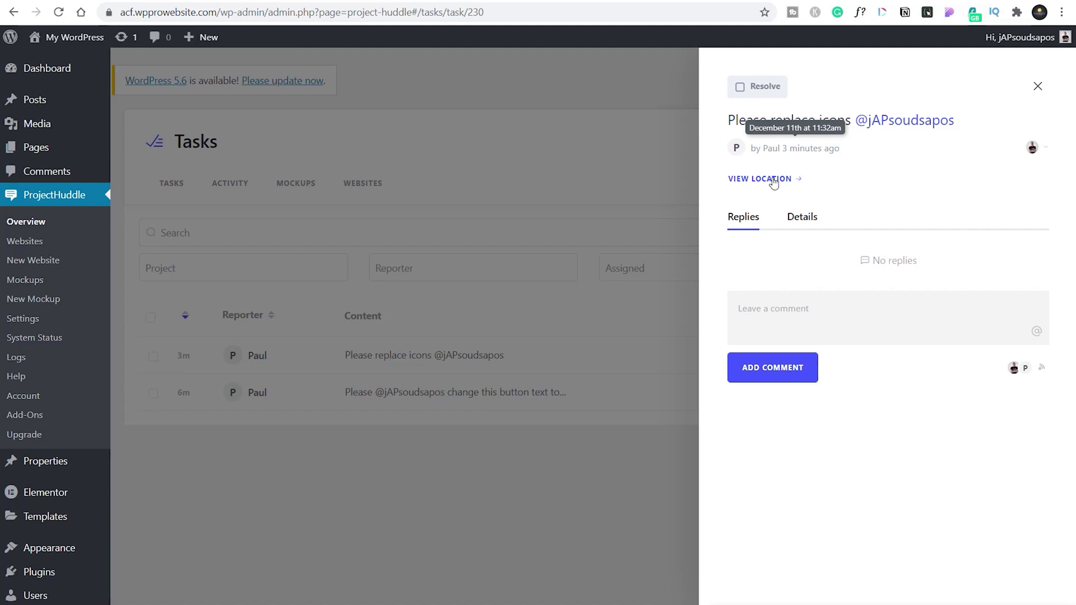
Check the icons task's Details for screenshot, page, browser and OS, then return to Replies.
left_click(805, 220)
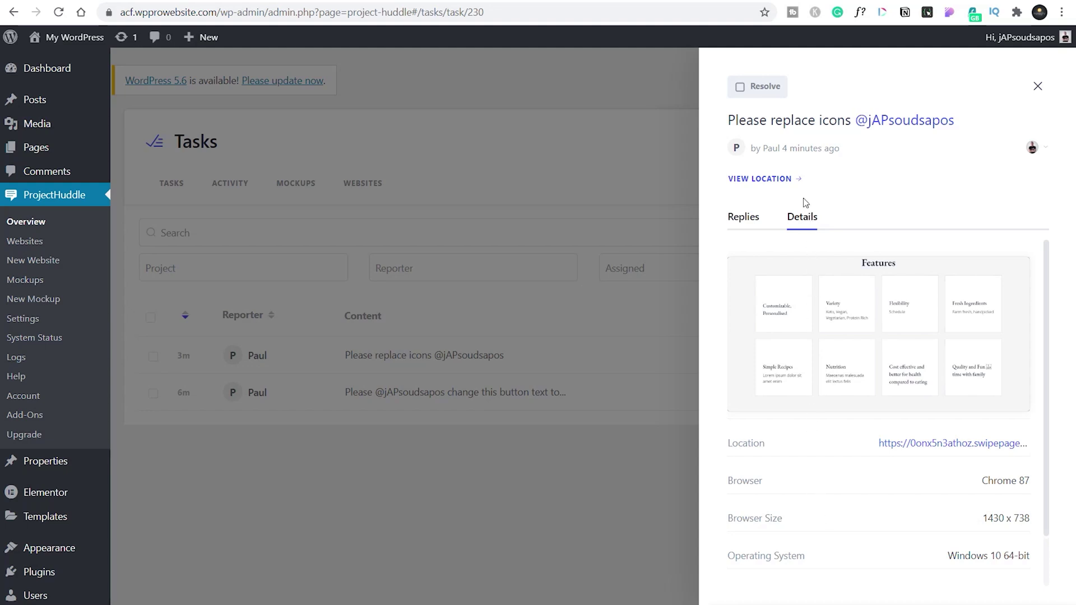
left_click(743, 217)
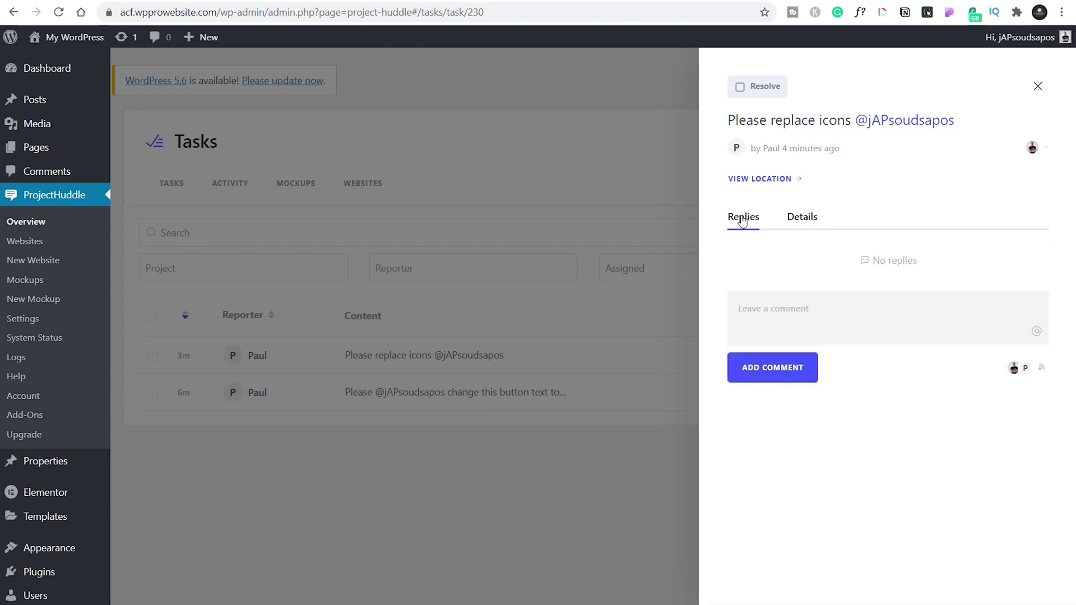
left_click(825, 311)
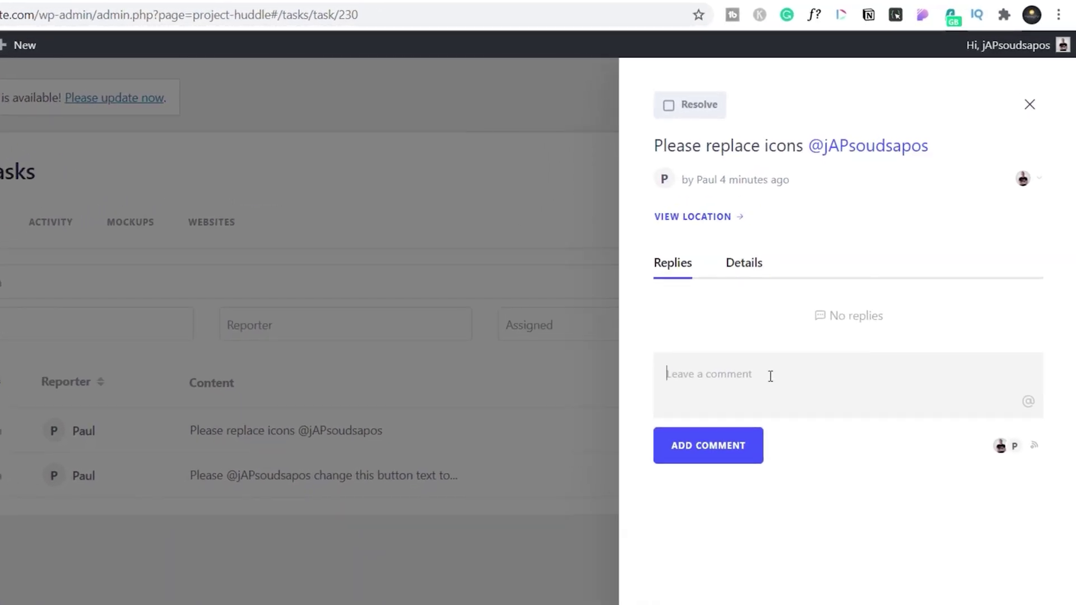
type("No problem, this will be done today.")
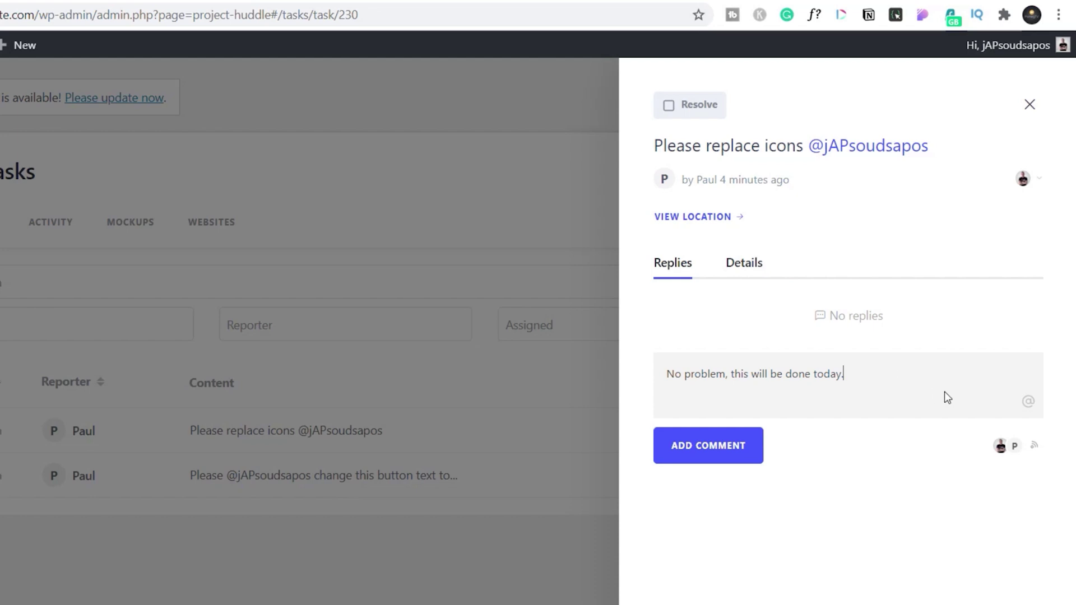
left_click(1028, 401)
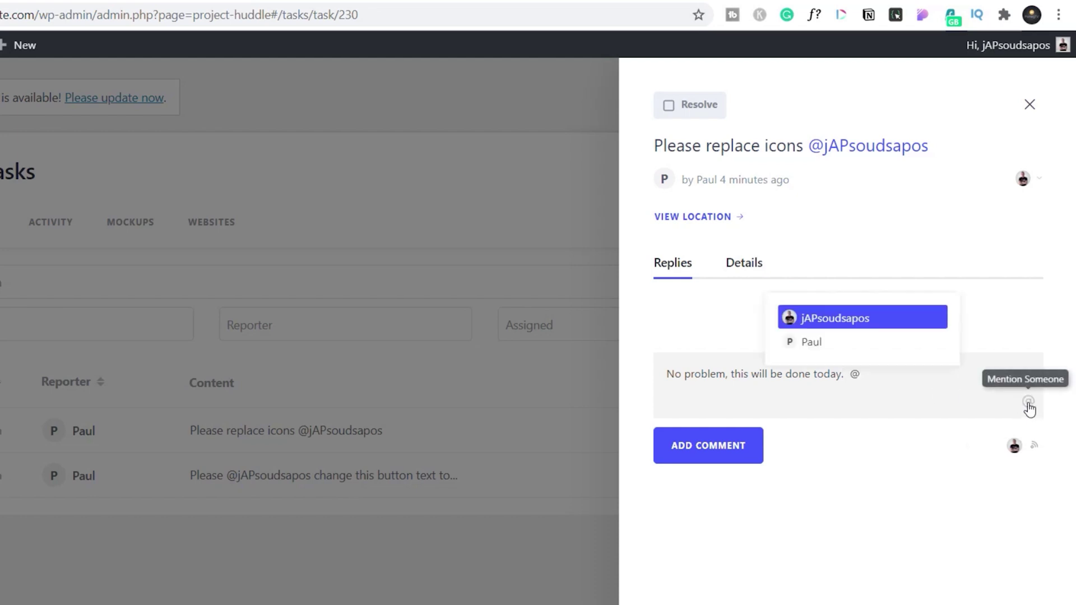
left_click(810, 343)
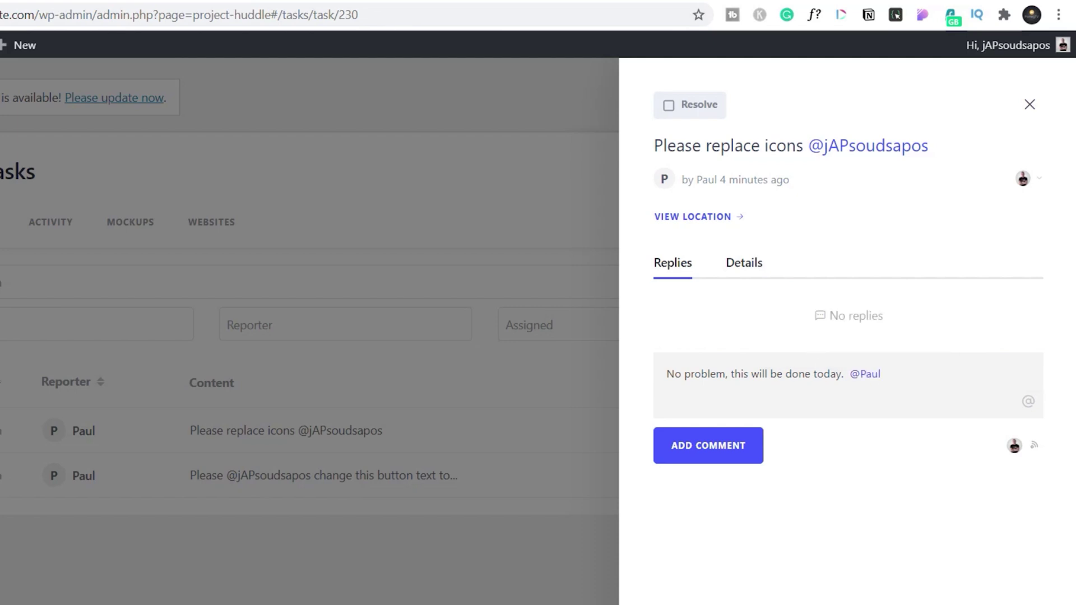
left_click(717, 451)
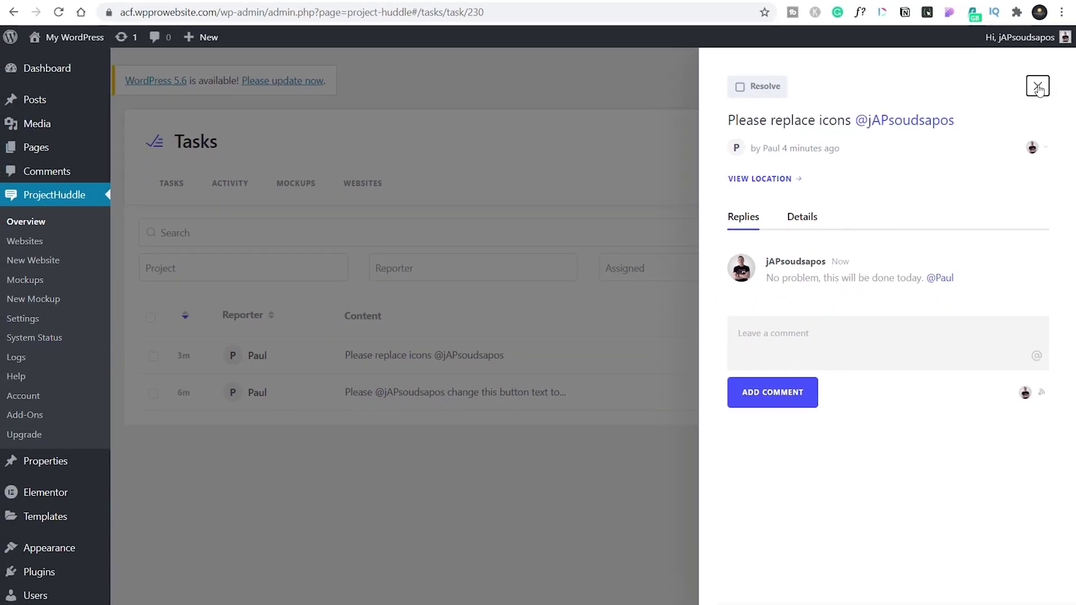
left_click(1035, 86)
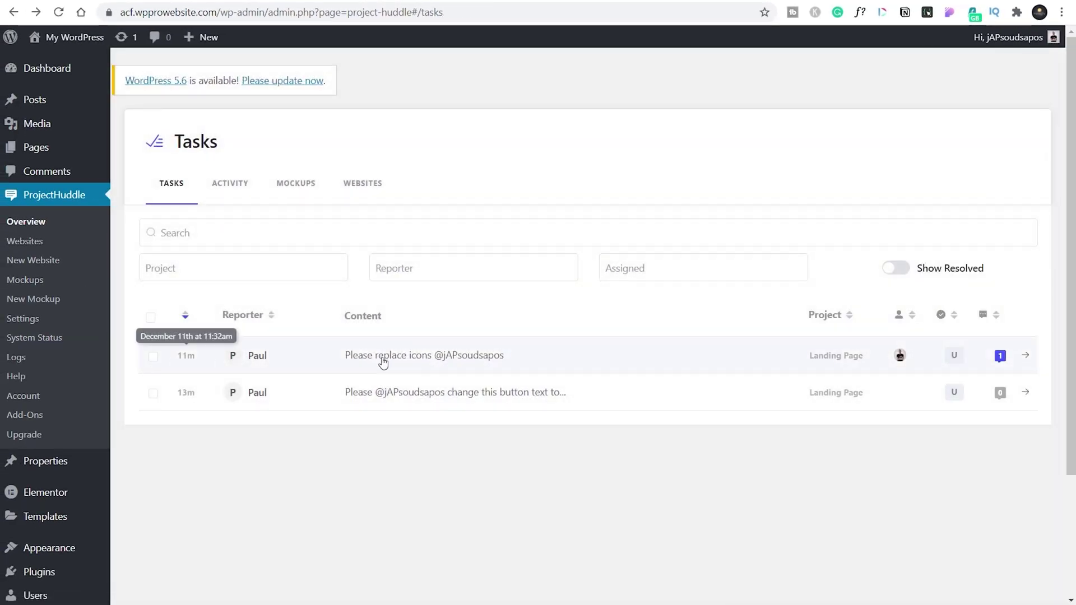
Resolve the 'Please replace icons' task and turn on Show Resolved in the Tasks list.
left_click(230, 185)
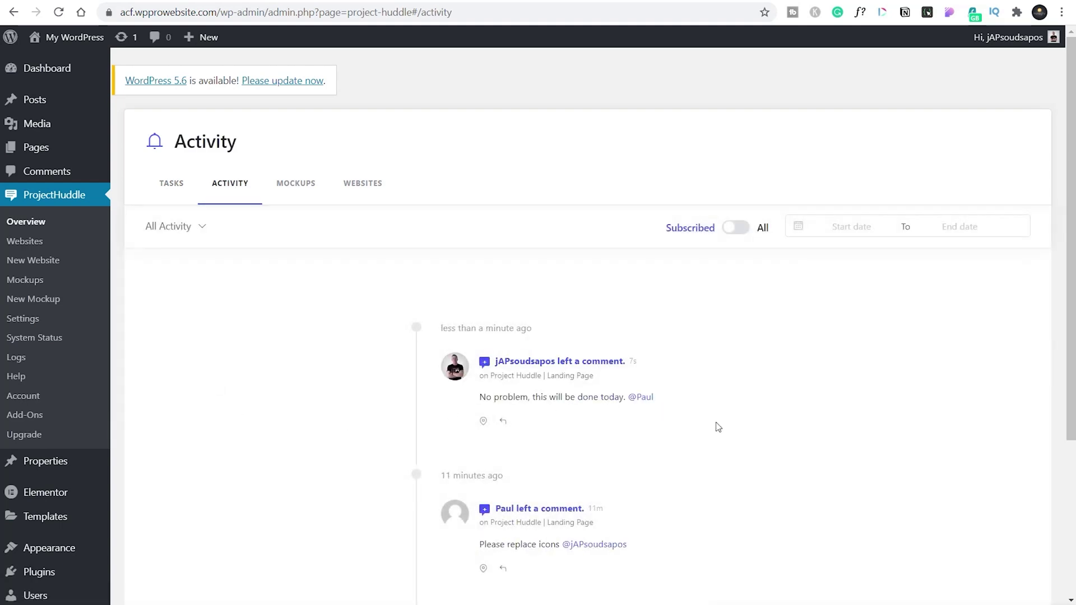
scroll(712, 421, "down", 1)
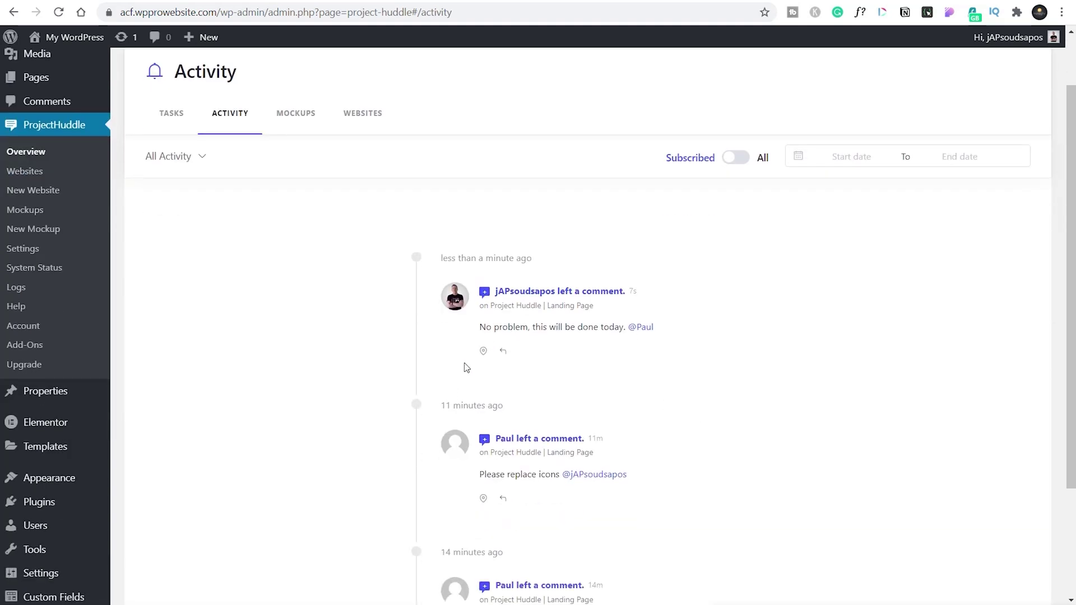
left_click(170, 118)
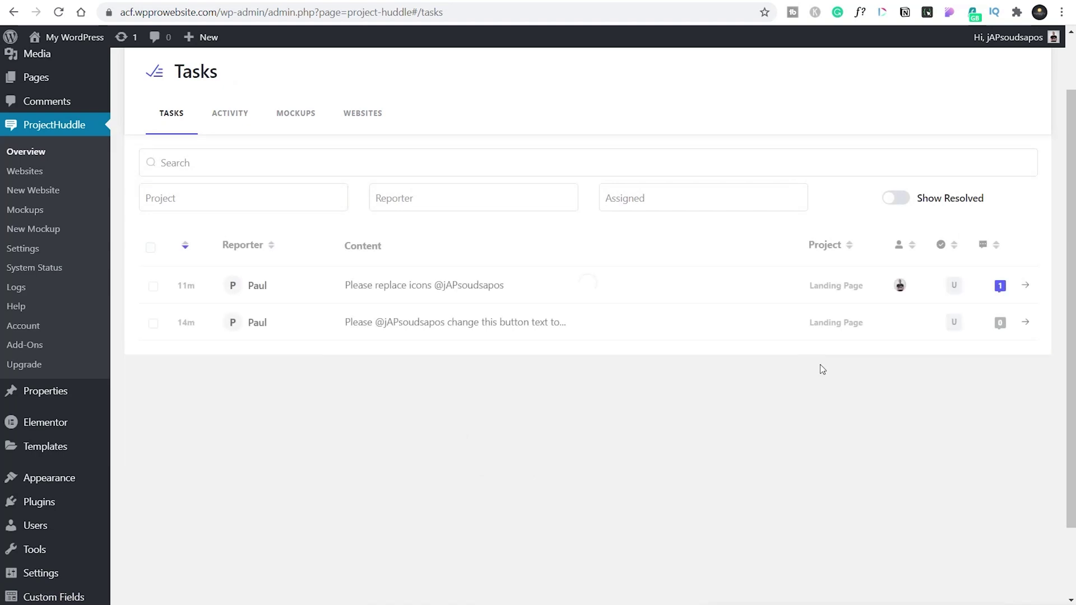
left_click(546, 291)
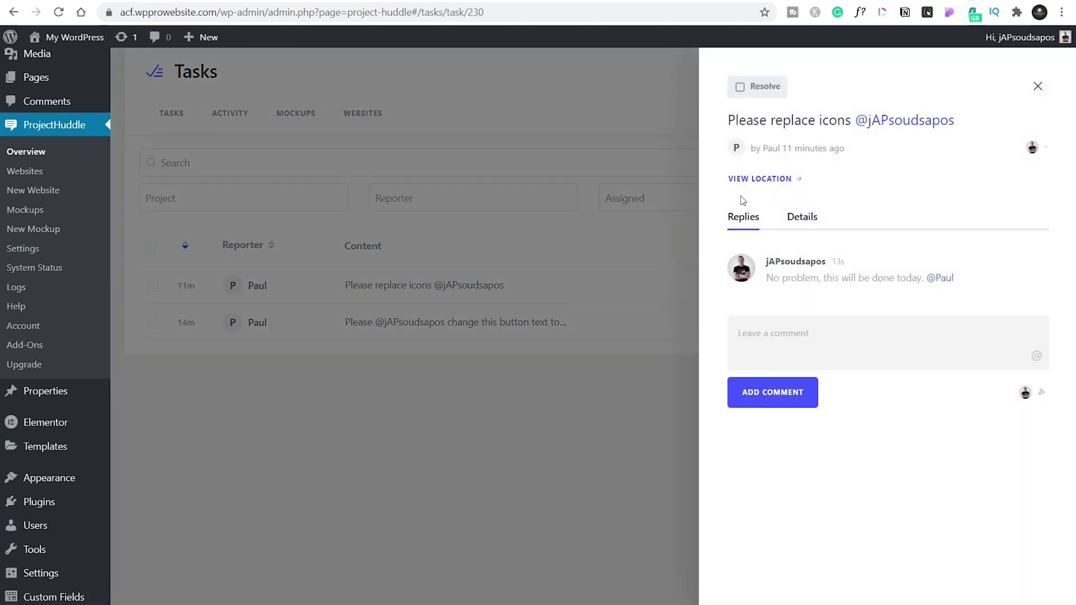
left_click(740, 90)
left_click(484, 481)
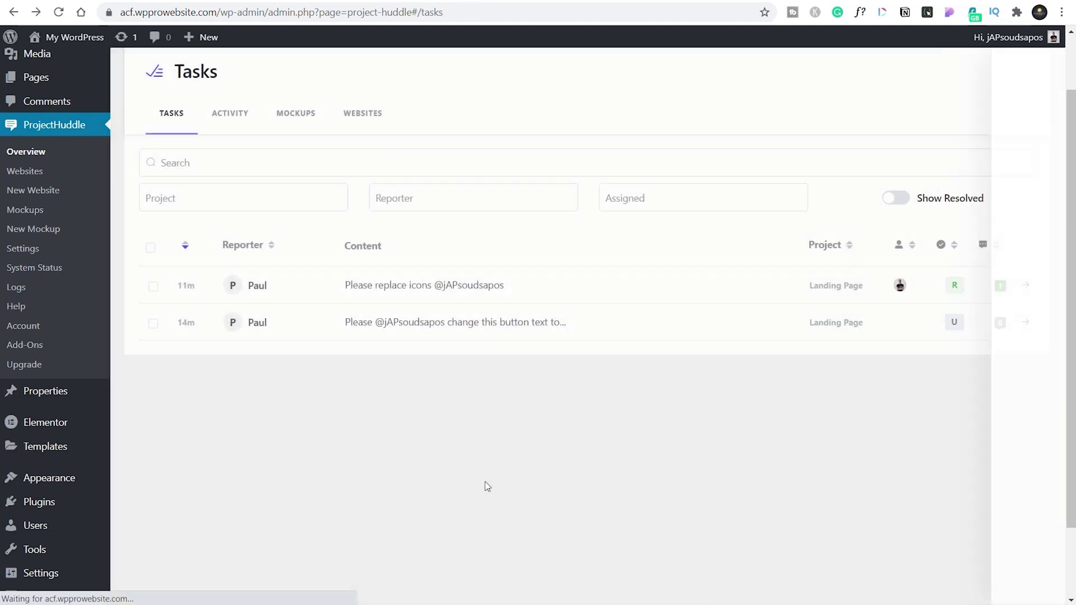
left_click(901, 199)
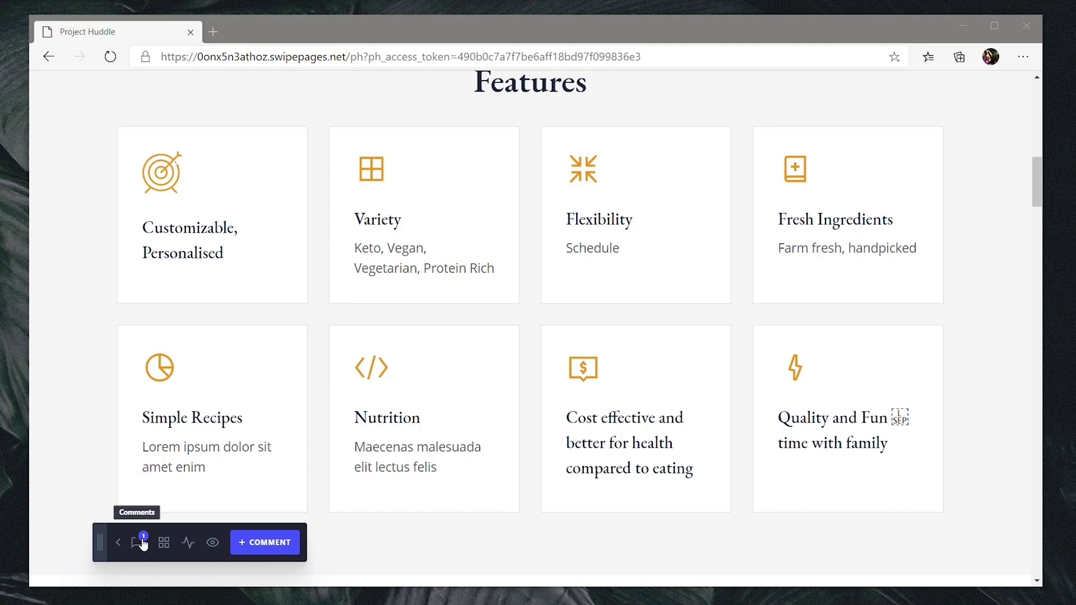
View the landing page's comments, toggling Resolved on and off to confirm one remains open.
left_click(188, 542)
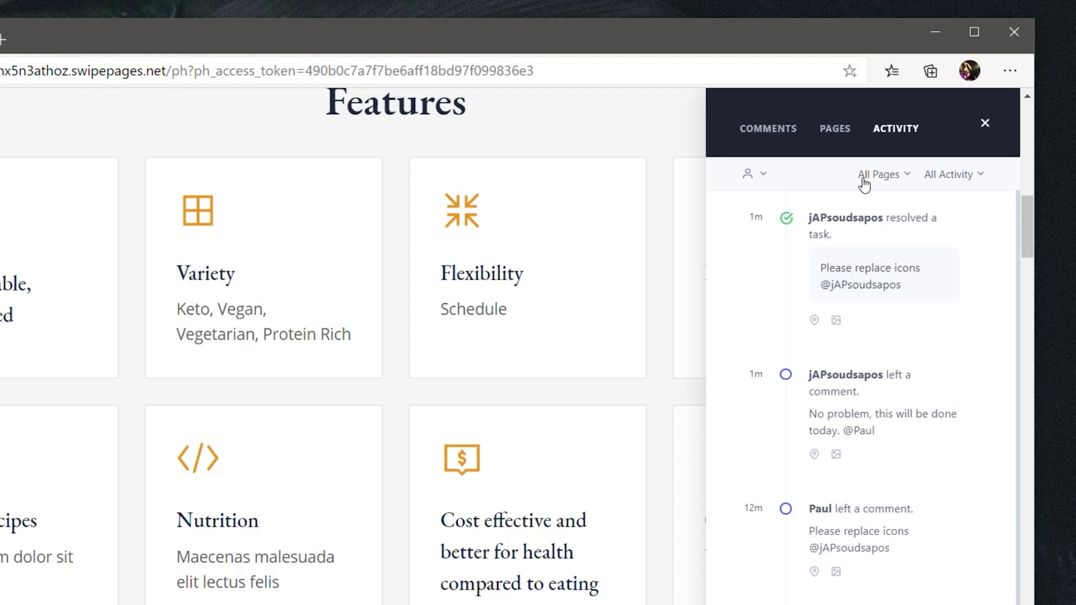
left_click(773, 133)
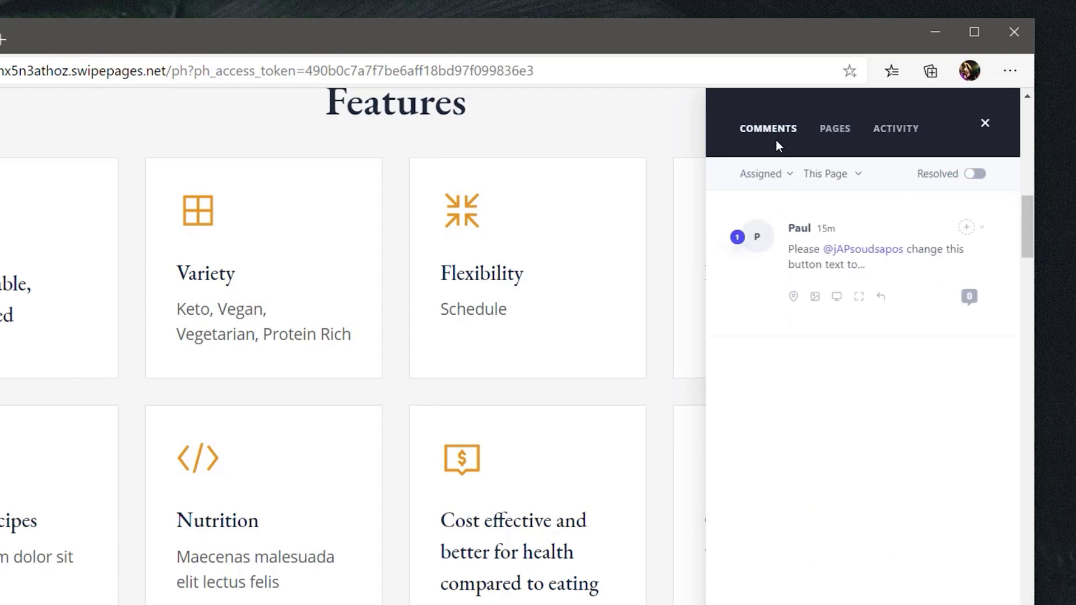
left_click(982, 176)
left_click(981, 176)
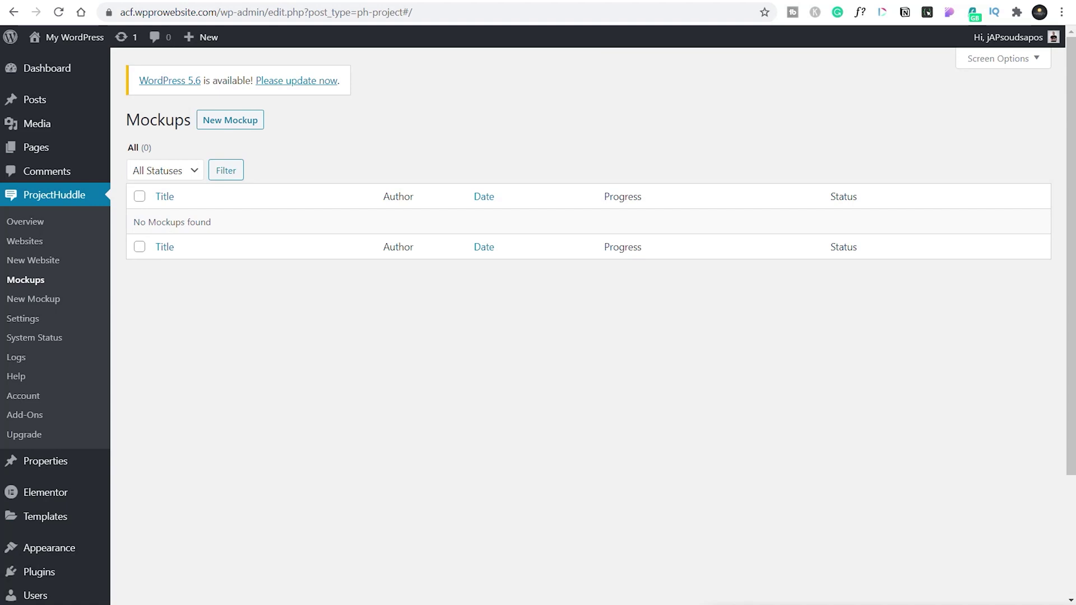
Choose New Mockup on ProjectHuddle's empty Mockups list.
left_click(230, 120)
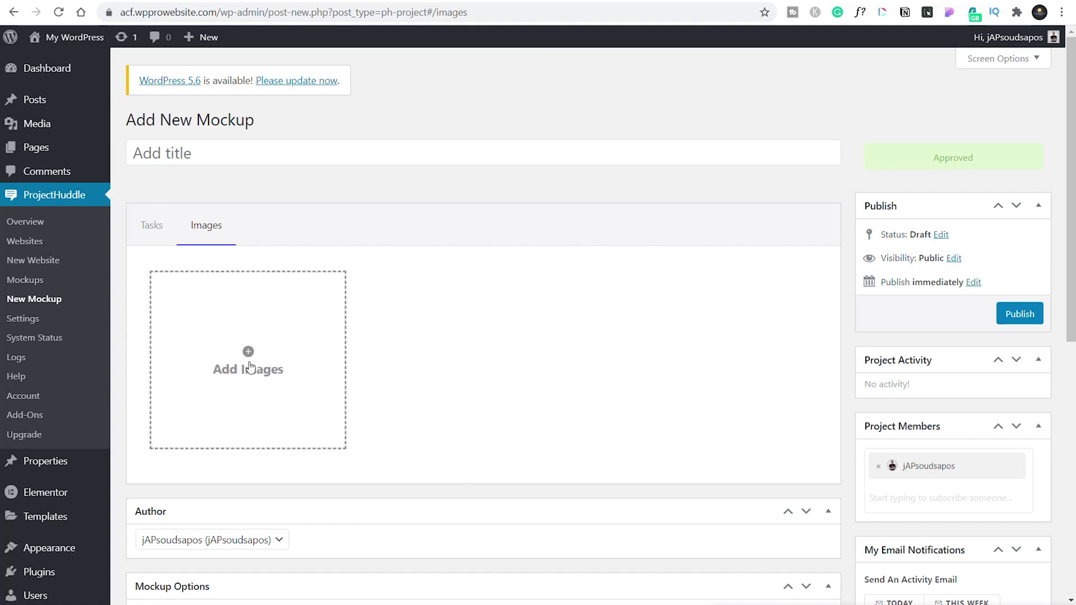
Title the mockup 'Sample Site' and upload the website screenshot as its image.
left_click(182, 159)
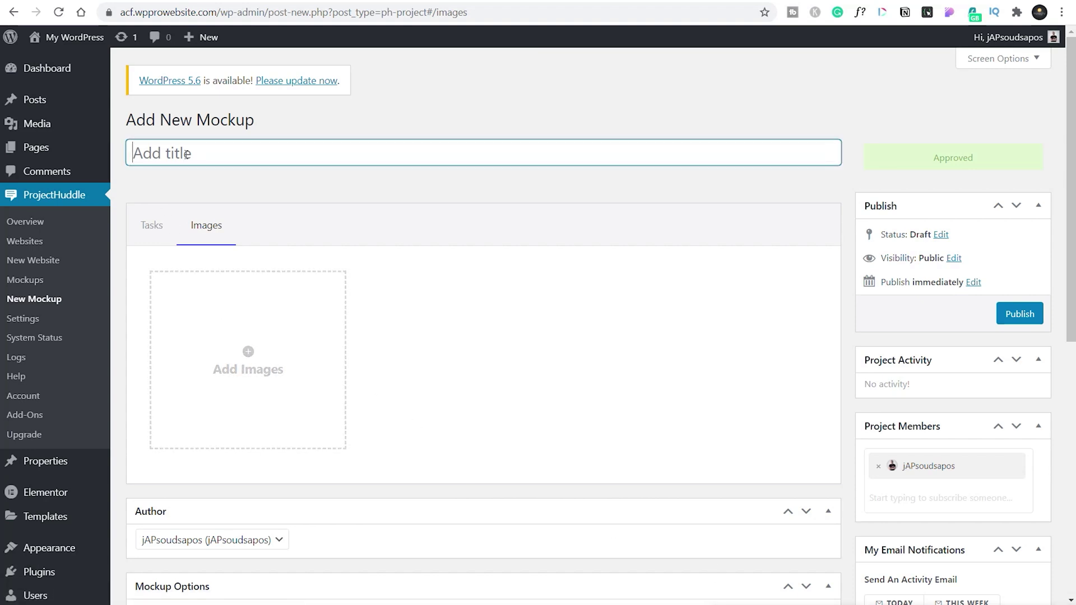
type("Sample Site")
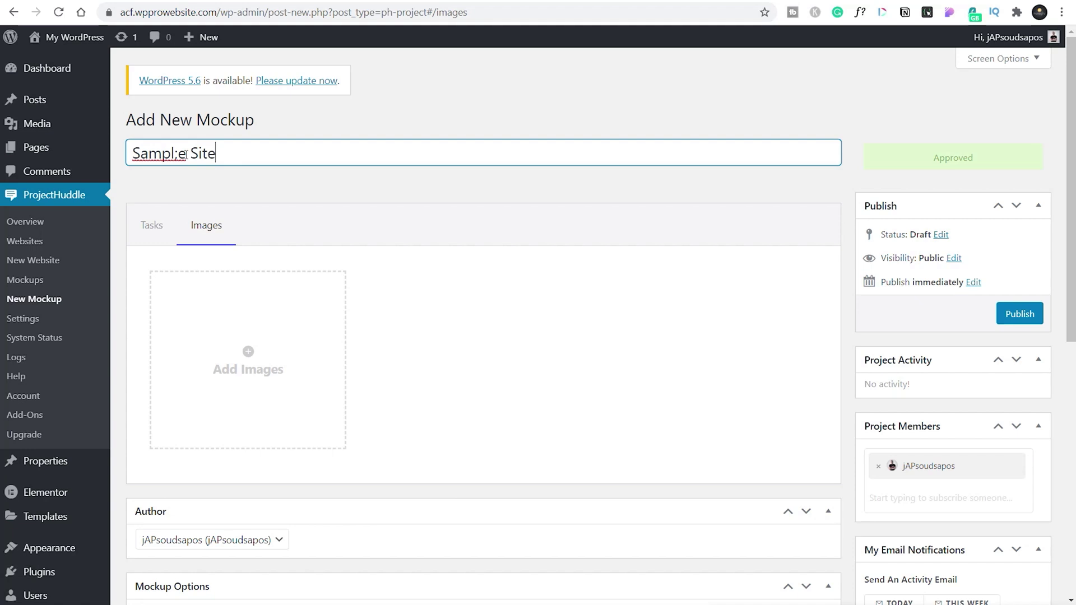
left_click(262, 372)
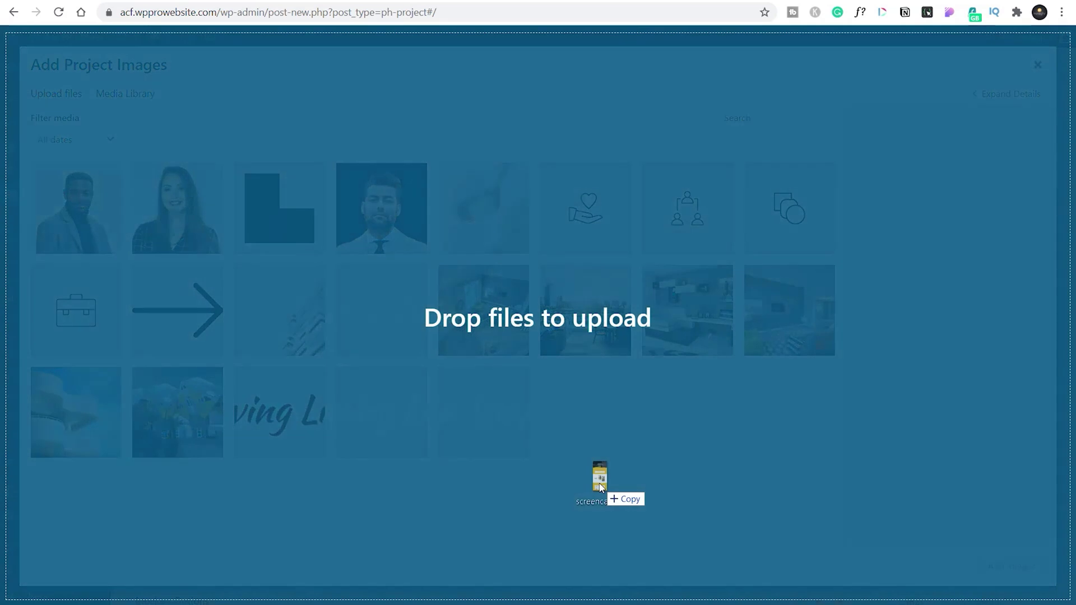
left_click_drag(612, 492, 570, 501)
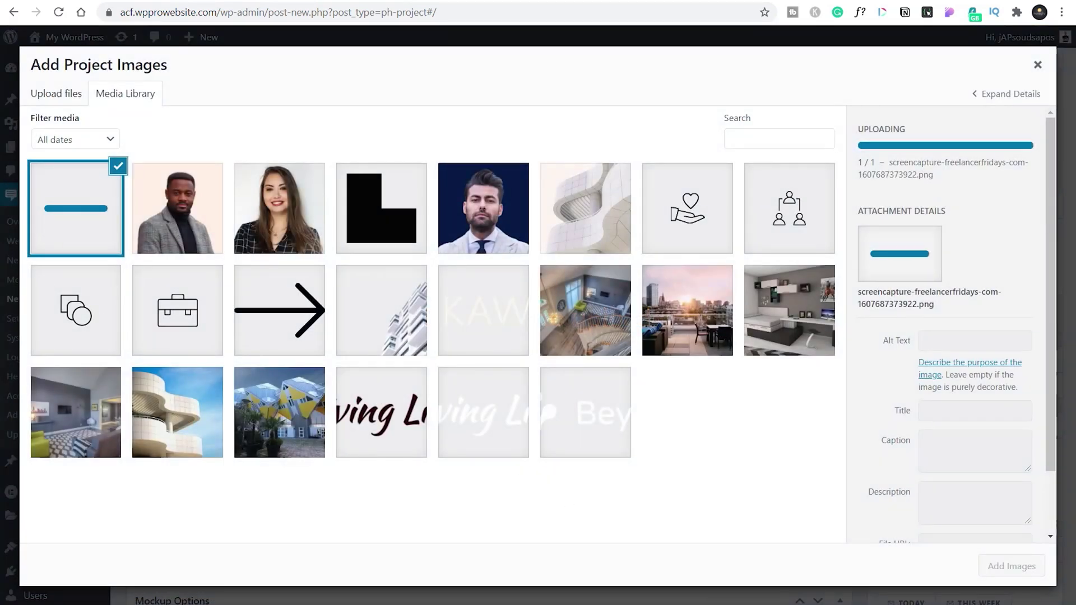
left_click(1021, 576)
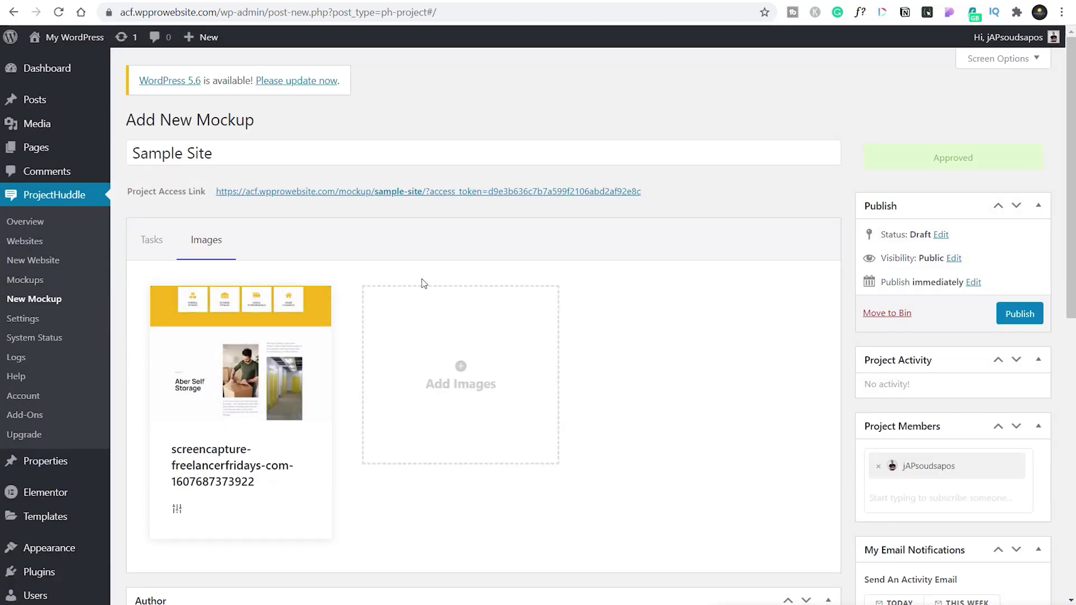
mouse_move(353, 140)
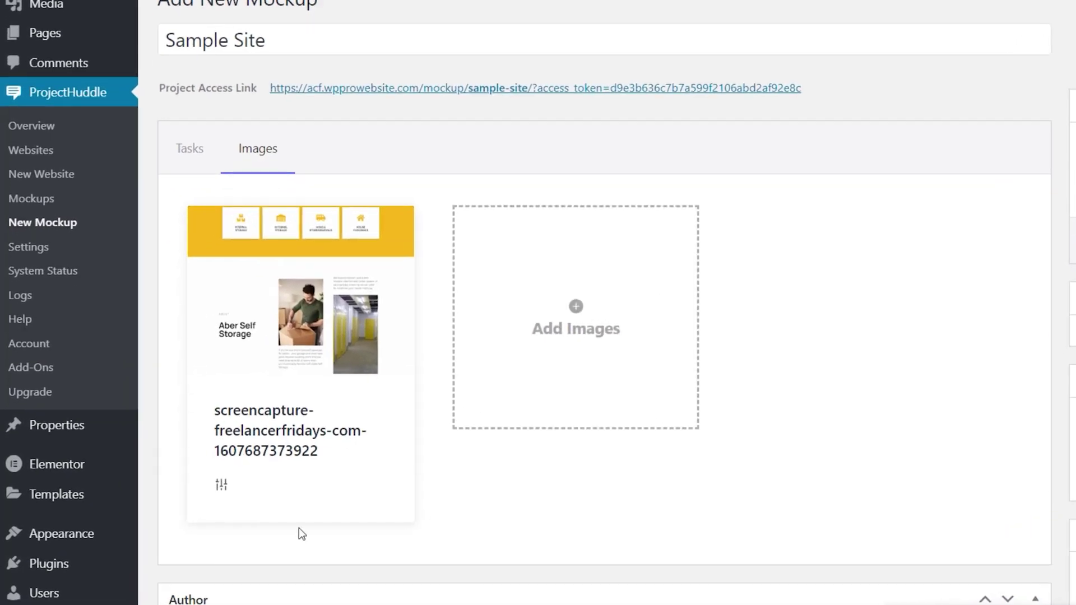
left_click(177, 509)
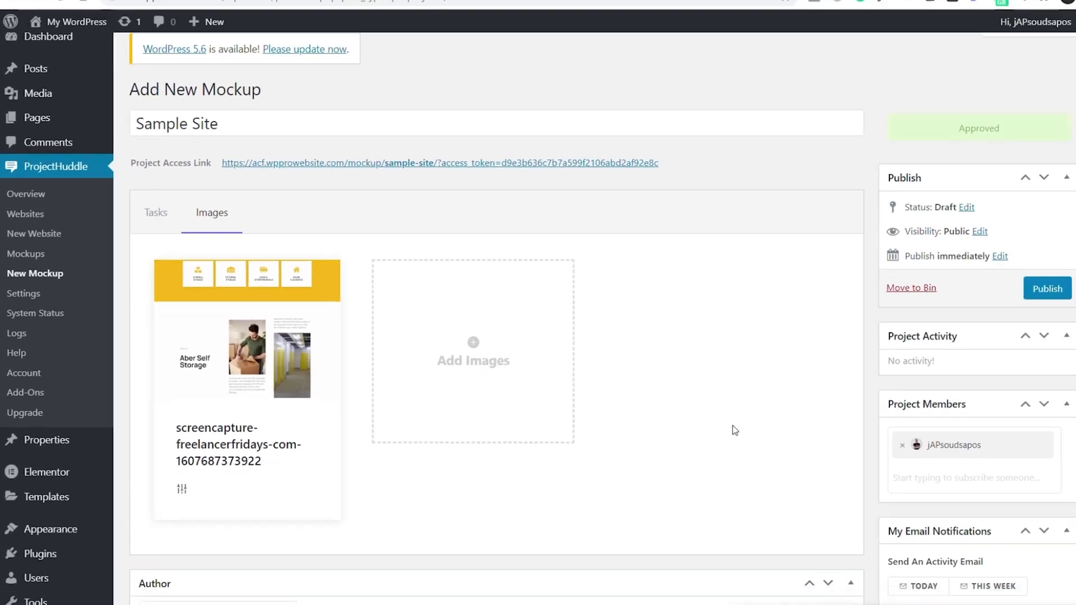
scroll(732, 425, "down", 1)
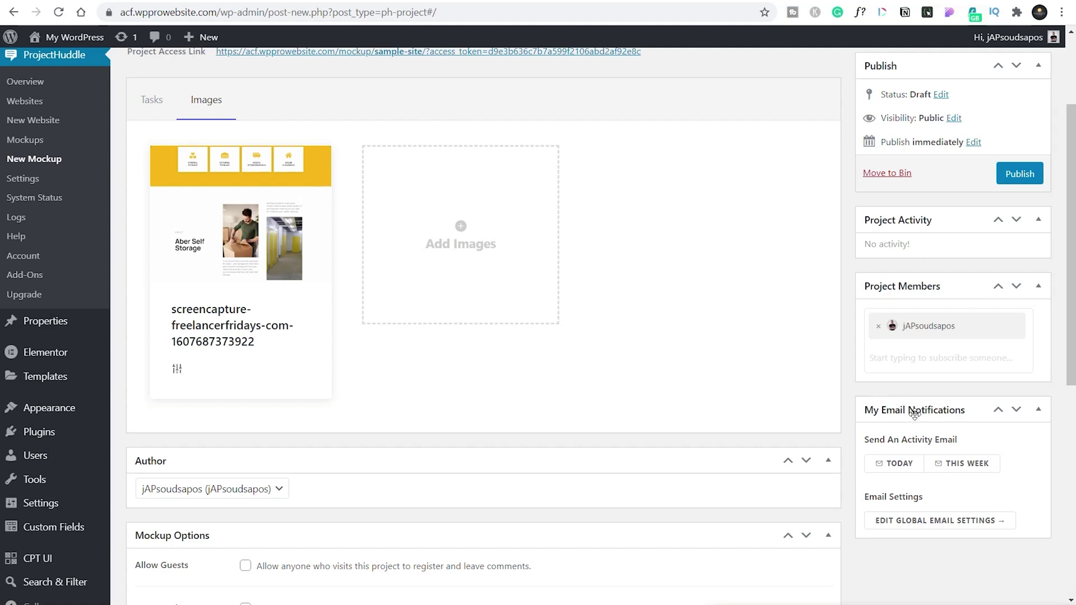
scroll(914, 413, "down", 1)
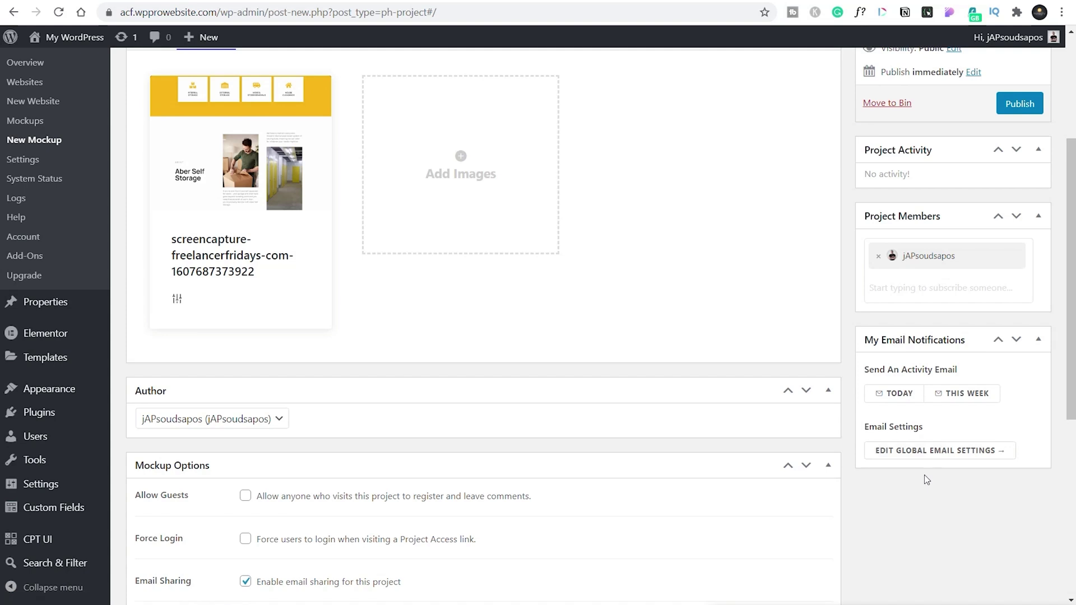
scroll(925, 454, "down", 3)
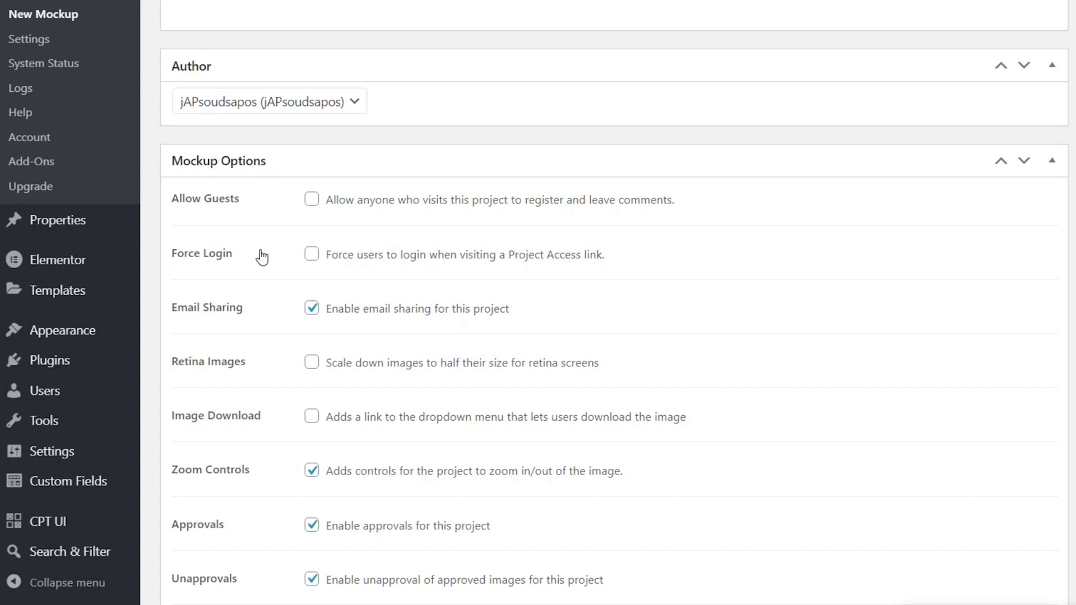
scroll(266, 330, "down", 2)
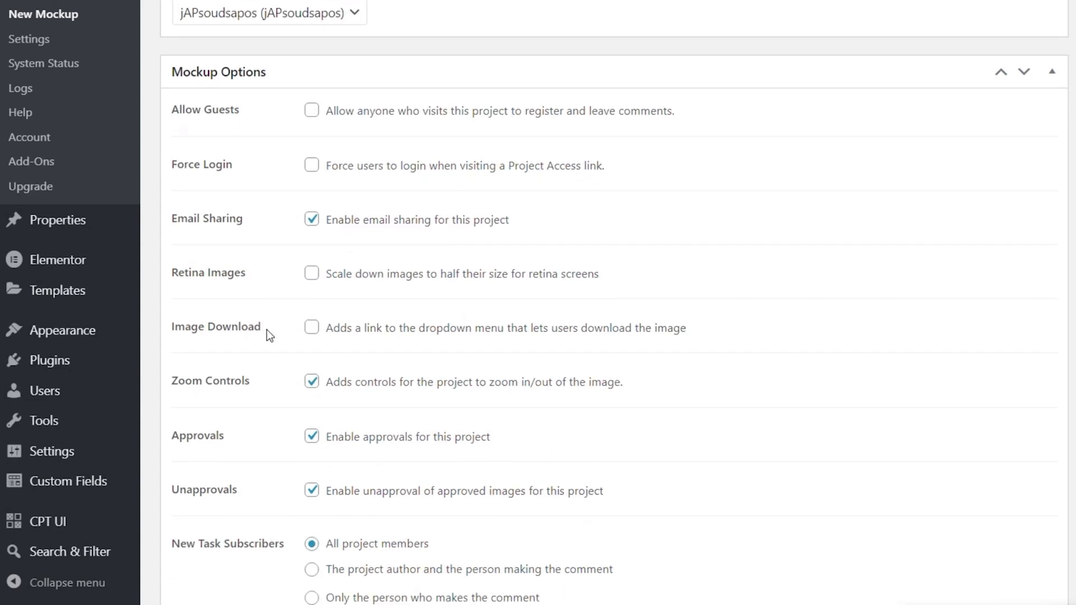
scroll(267, 330, "down", 2)
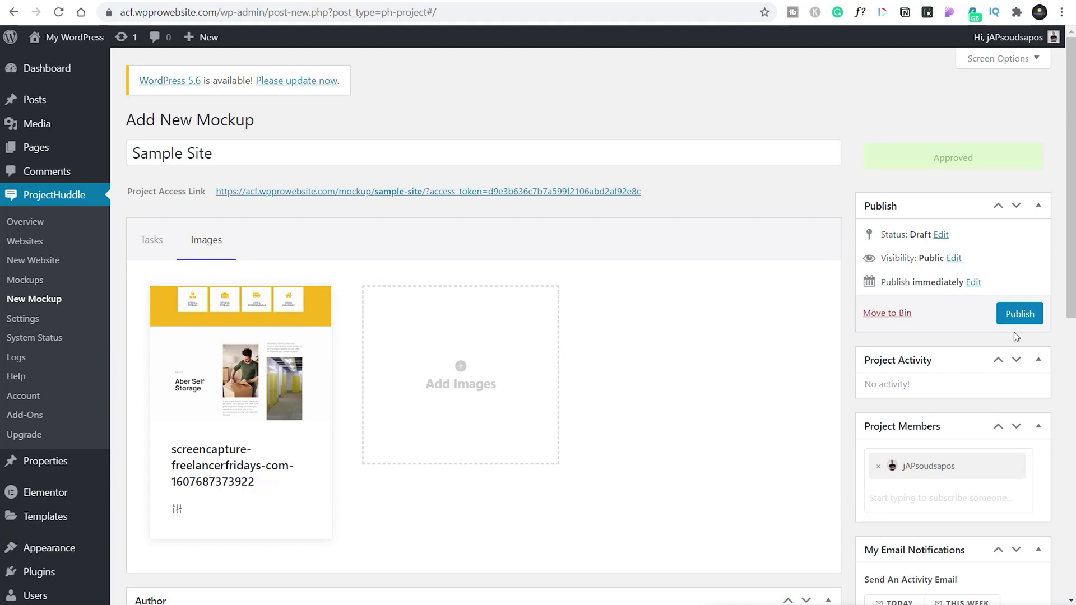
Publish the Sample Site mockup and open its storage-site screenshot in the viewer.
left_click(1020, 315)
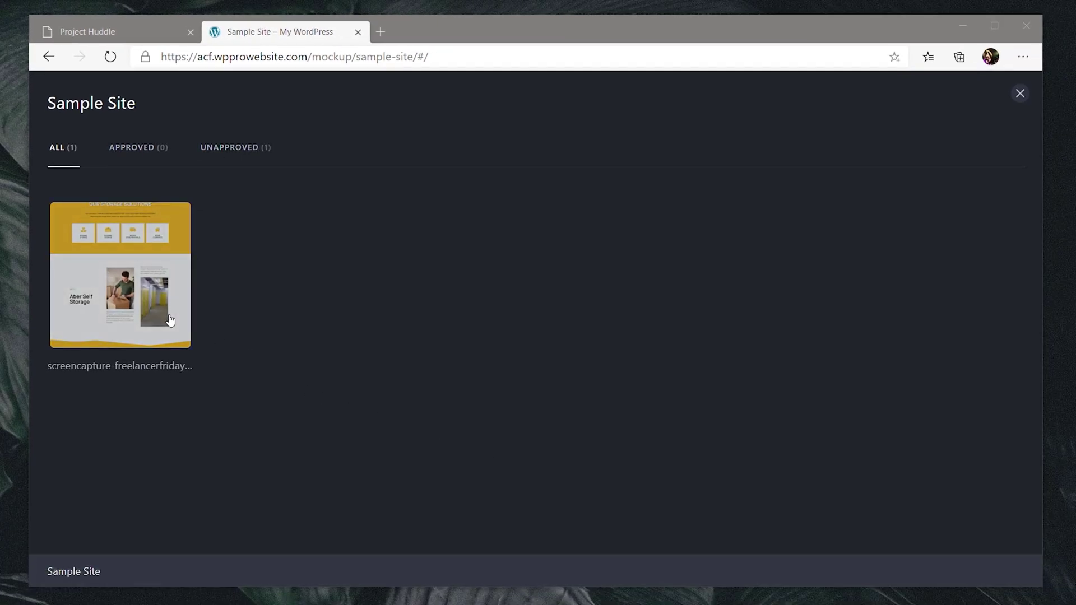
left_click(149, 301)
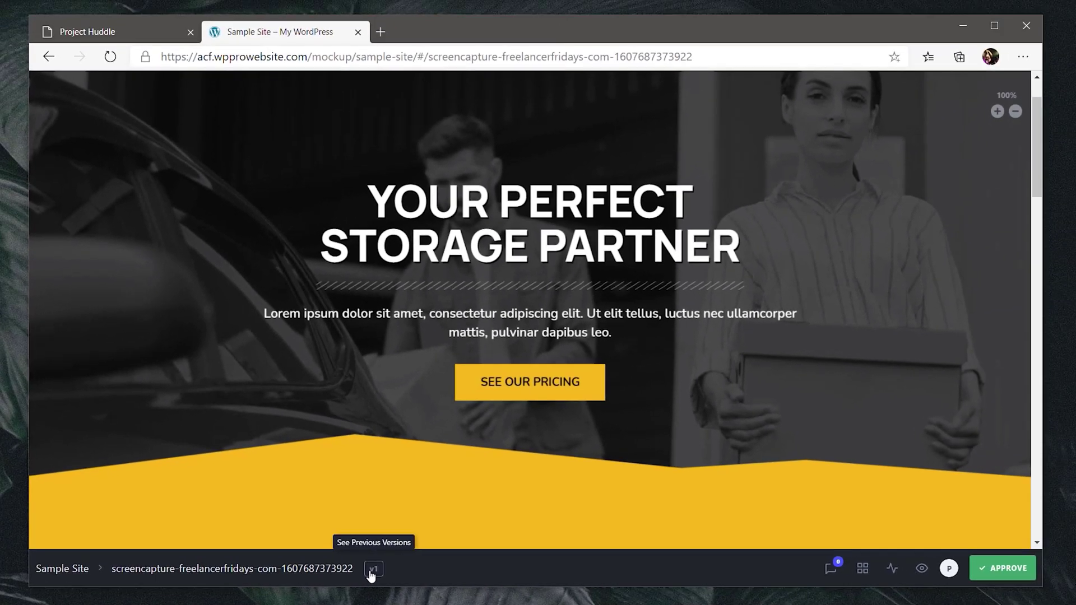
Zoom the screenshot in twice, reset it to 100%, and pin the main headline.
scroll(490, 453, "up", 2)
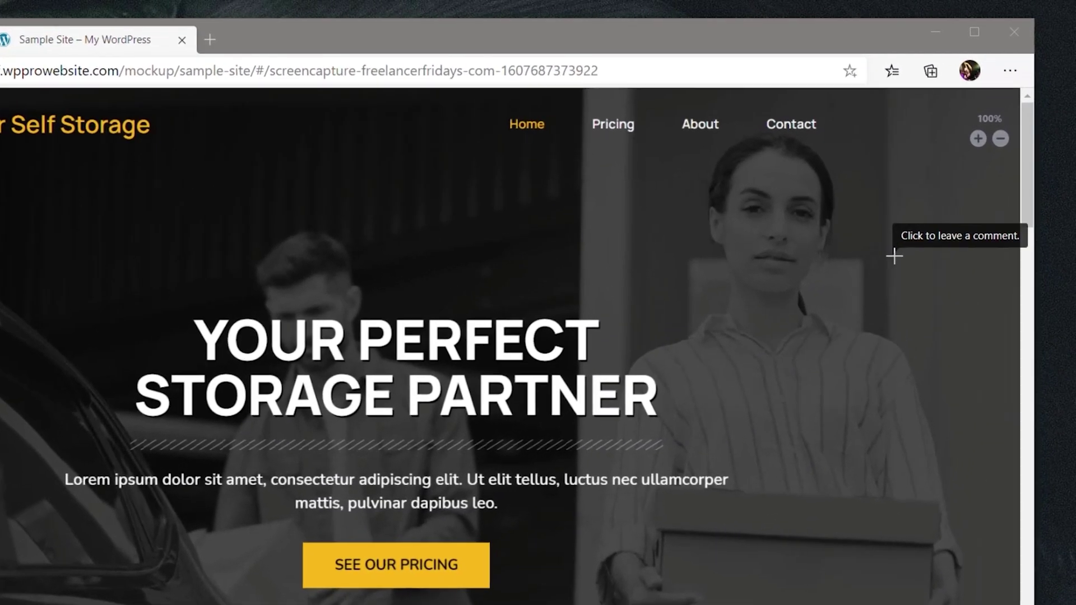
left_click(978, 139)
left_click(978, 139)
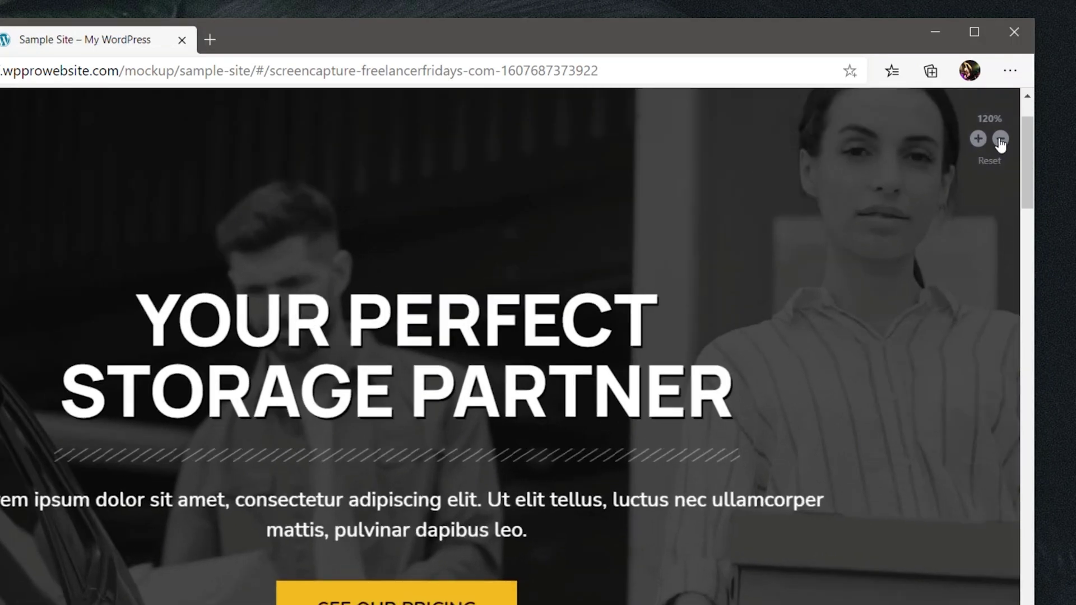
left_click(1000, 140)
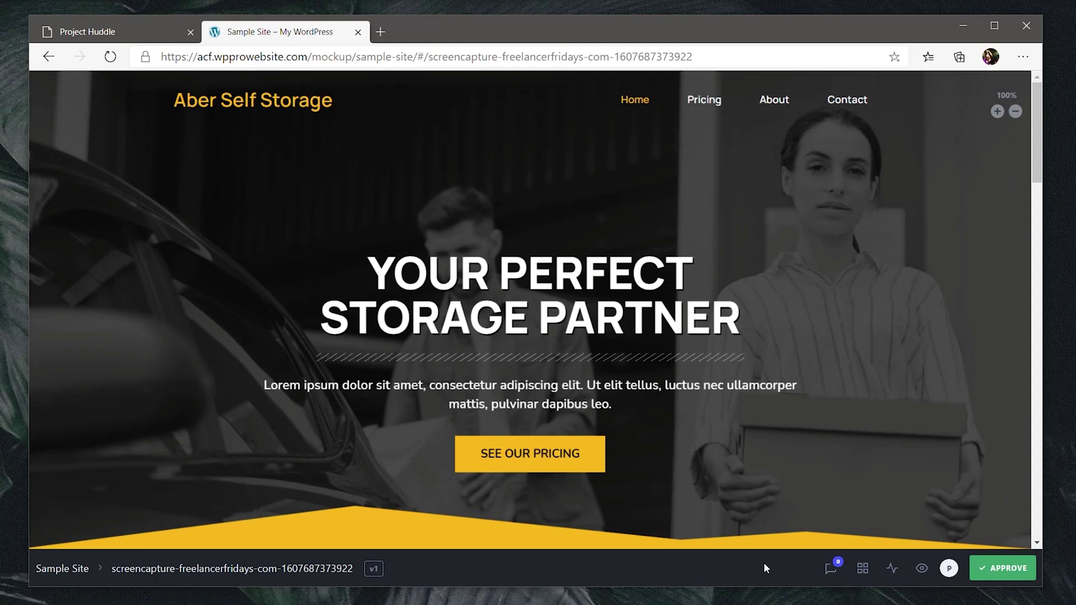
left_click(424, 303)
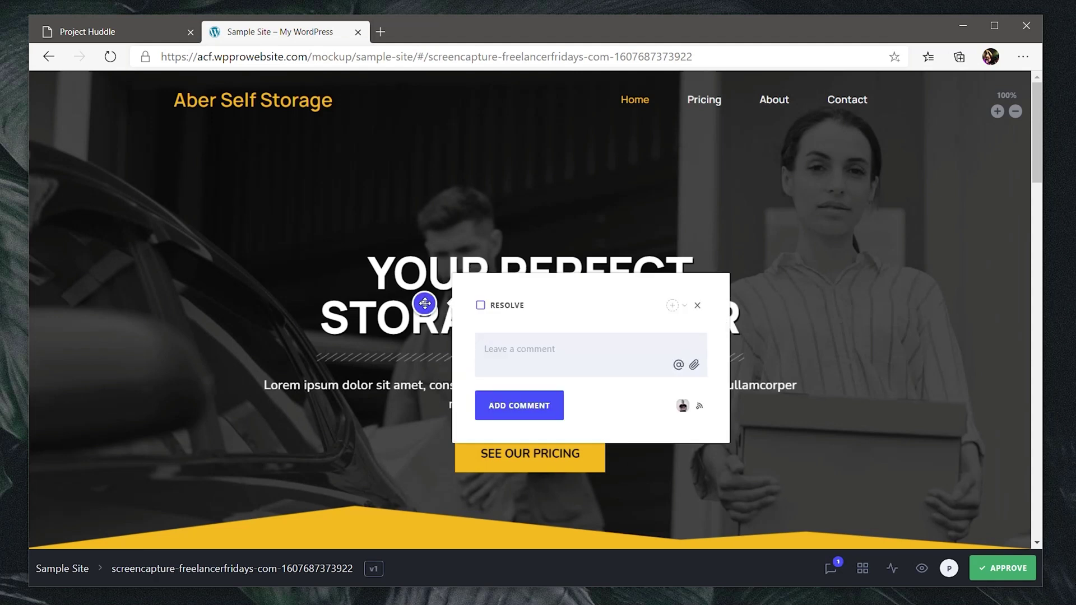
Post the comment 'A different font here please.' on the headline, mentioning the site admin.
type("A different font here please.")
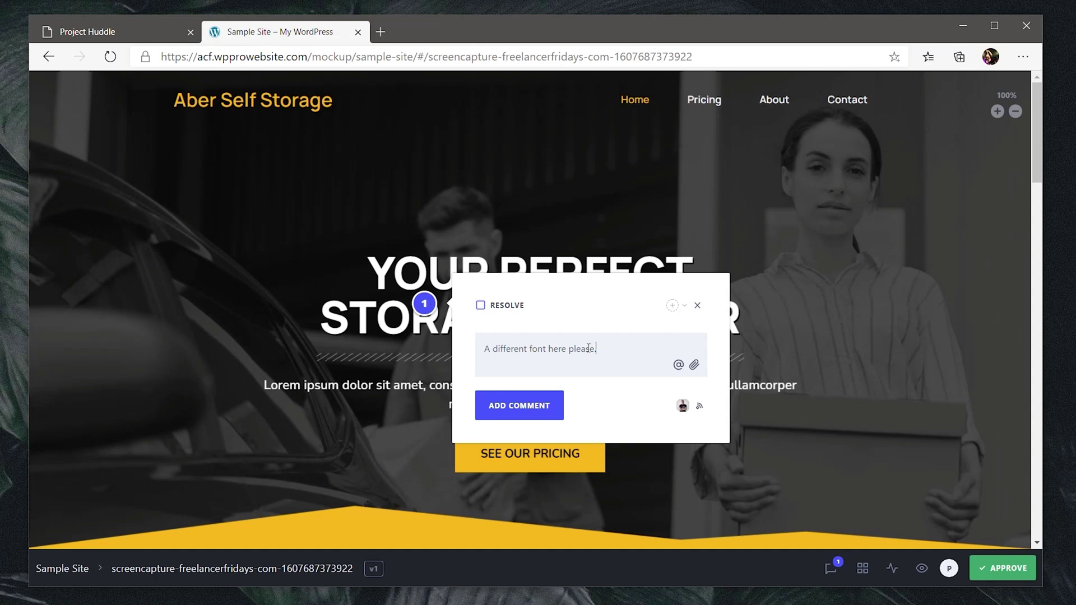
left_click(678, 366)
left_click(597, 313)
left_click(533, 406)
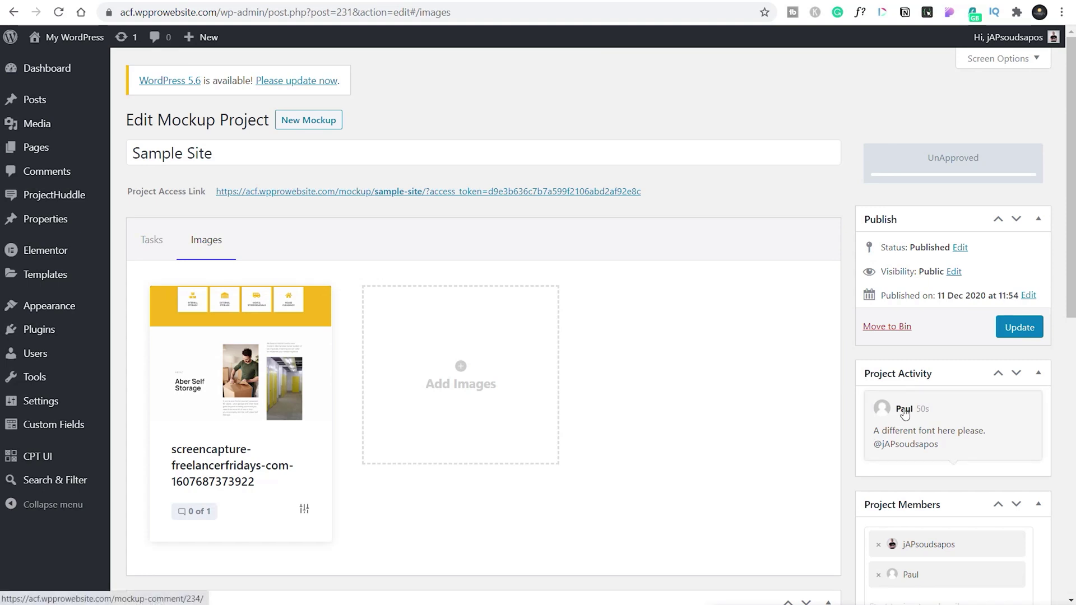
Show the Sample Site mockup's Tasks list with the font comment as an open task.
scroll(874, 491, "down", 3)
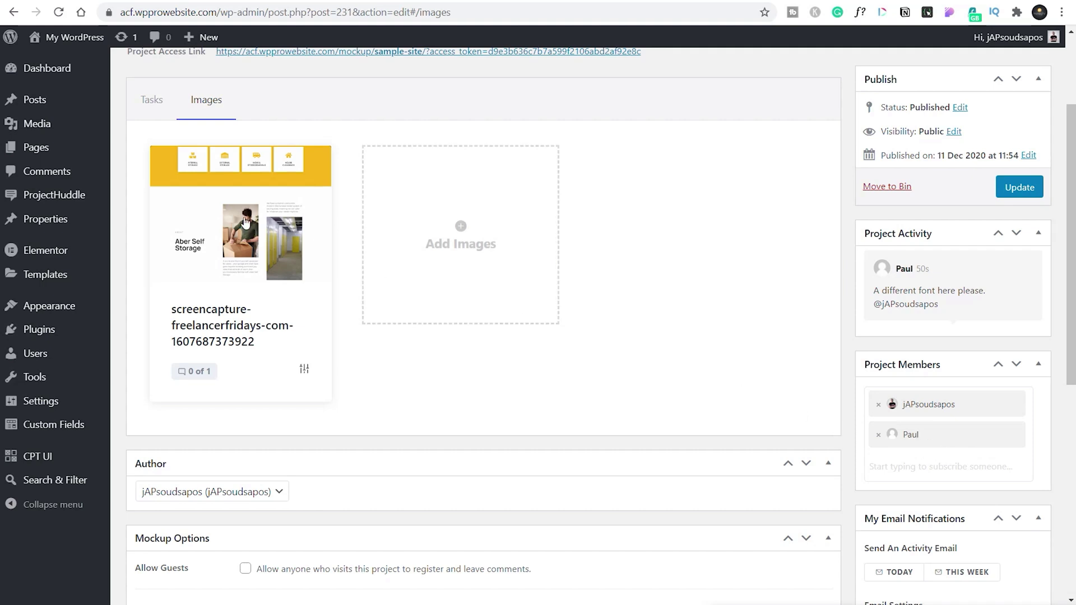
left_click(147, 103)
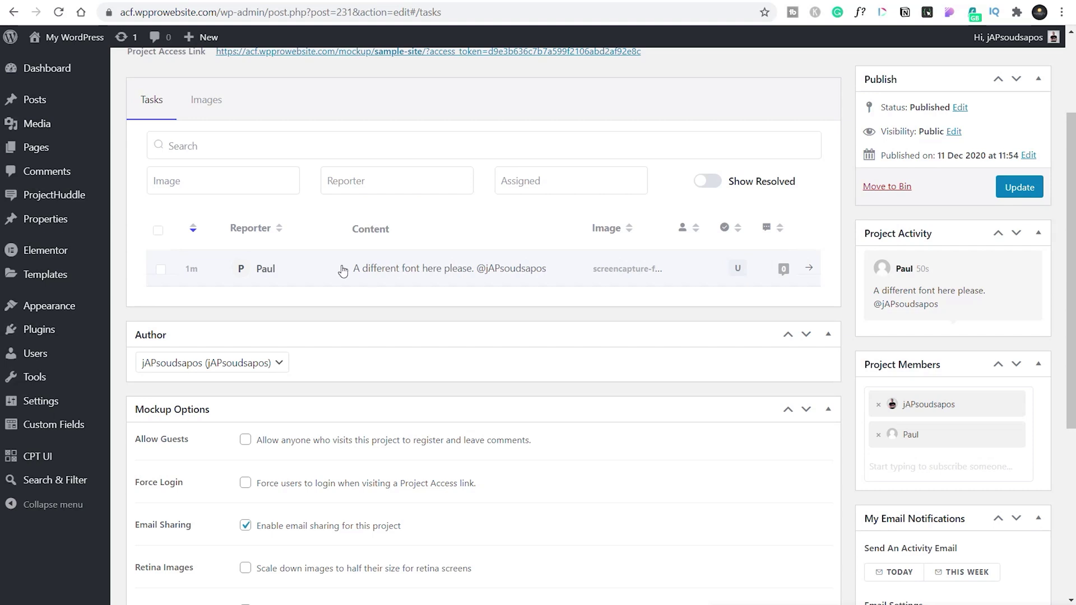
Open the details panel of Paul's font comment task.
left_click(392, 267)
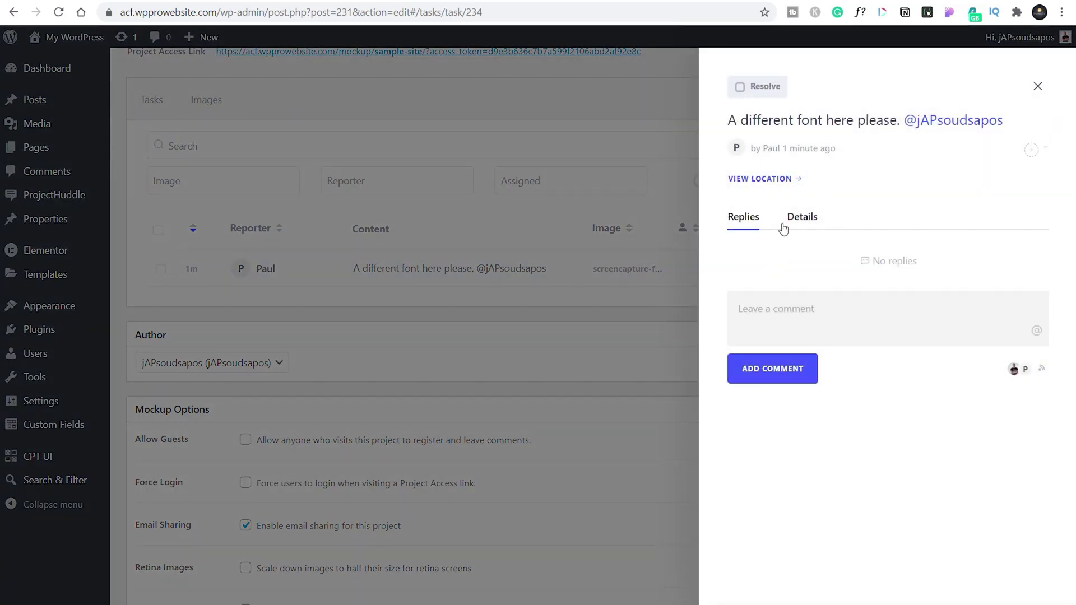